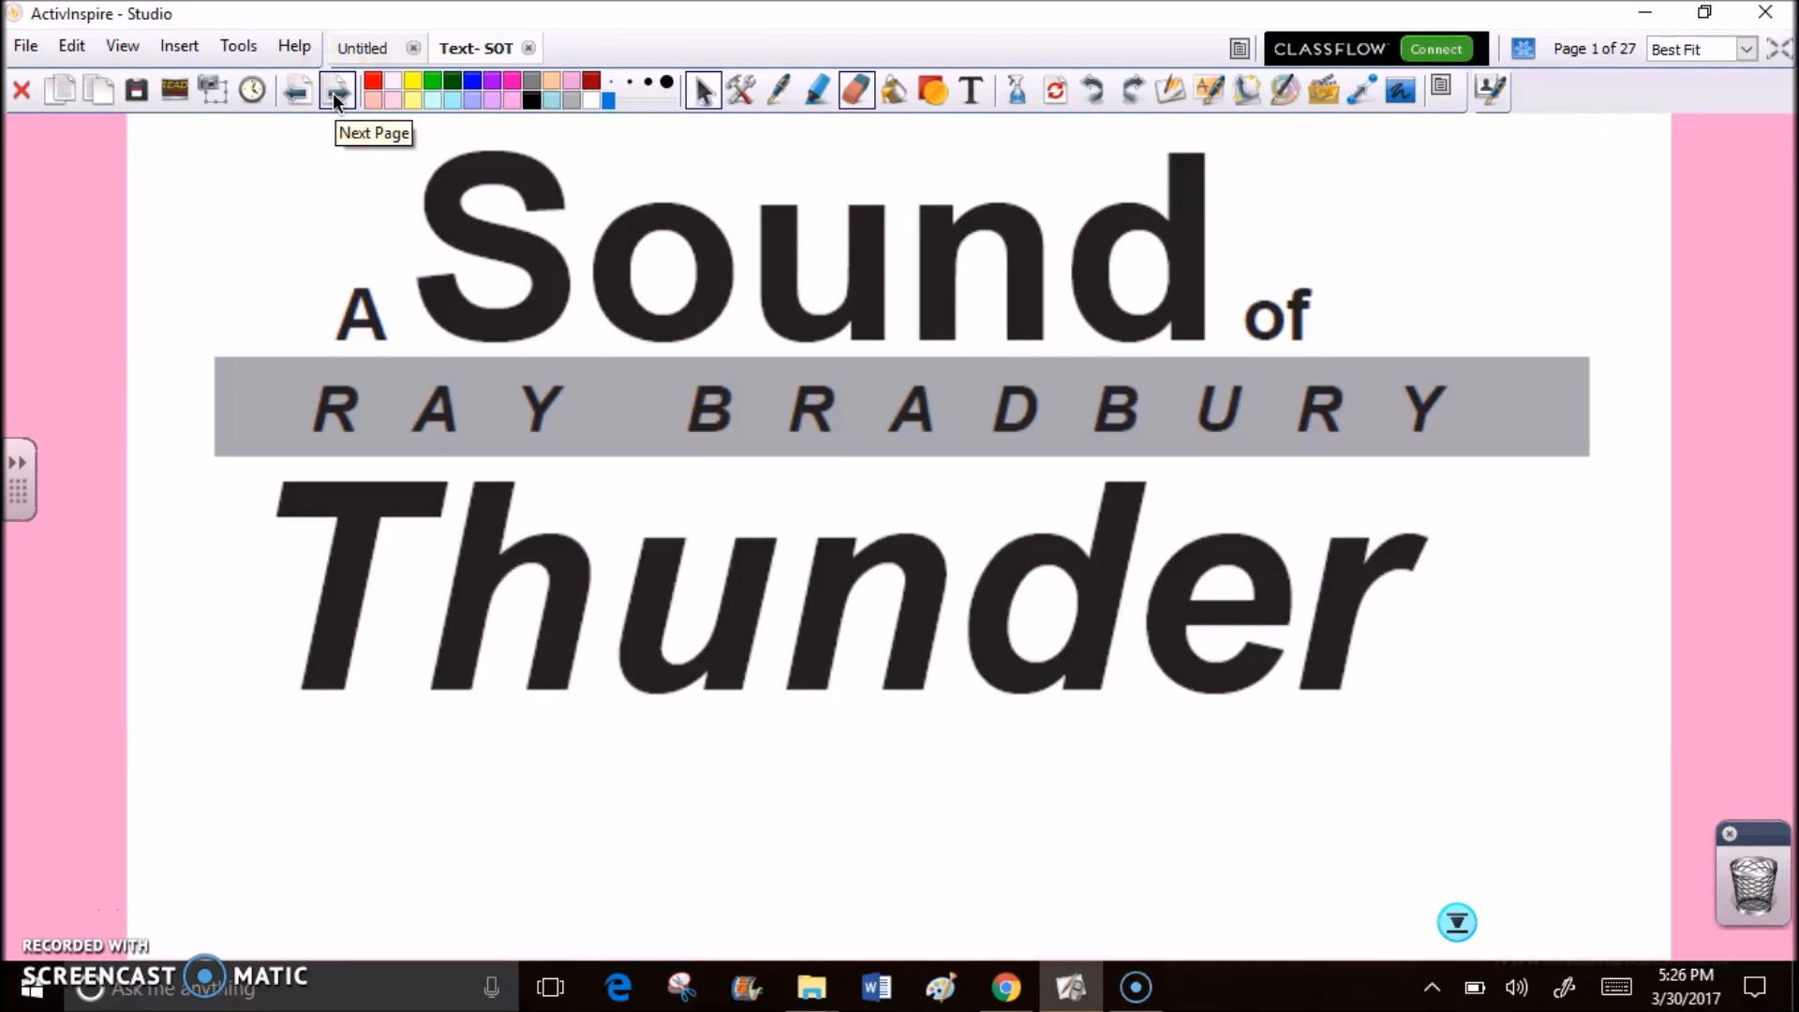
Step: Advance the flipchart from the title page through page 2 to page 3 of 27
{"action": "left_click", "coordinate": [338, 92]}
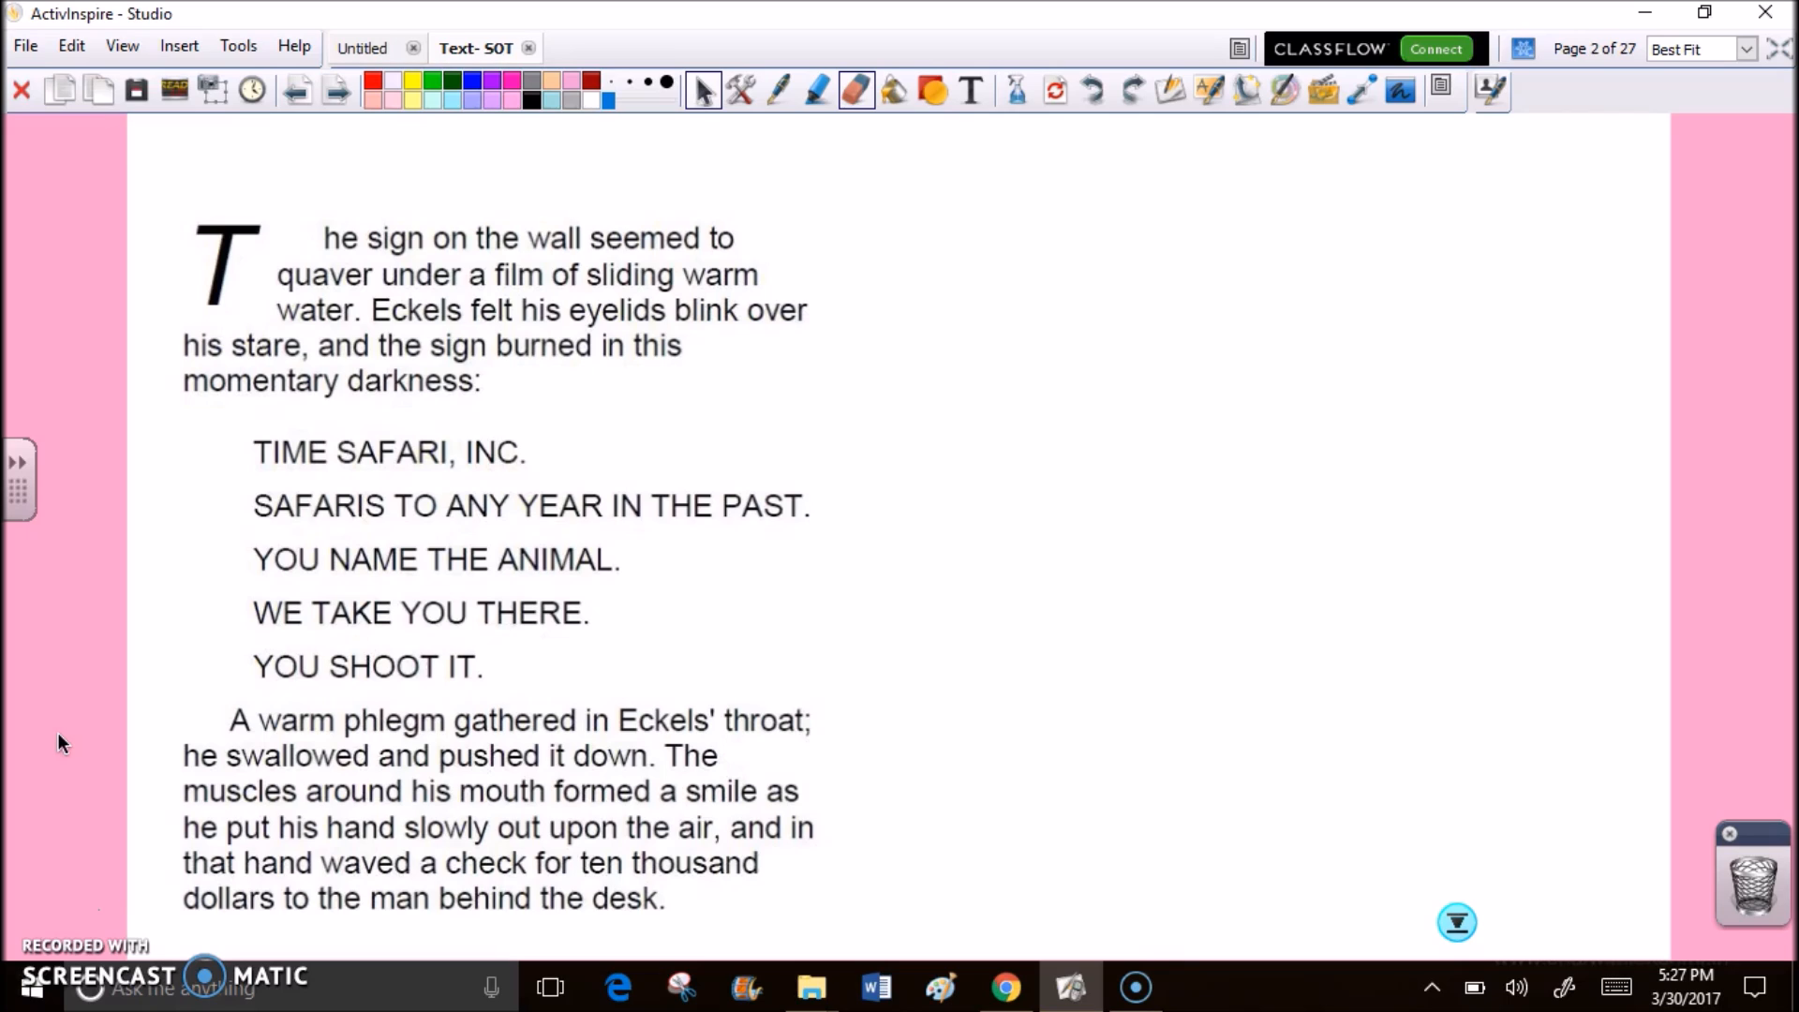
{"action": "left_click", "coordinate": [339, 93]}
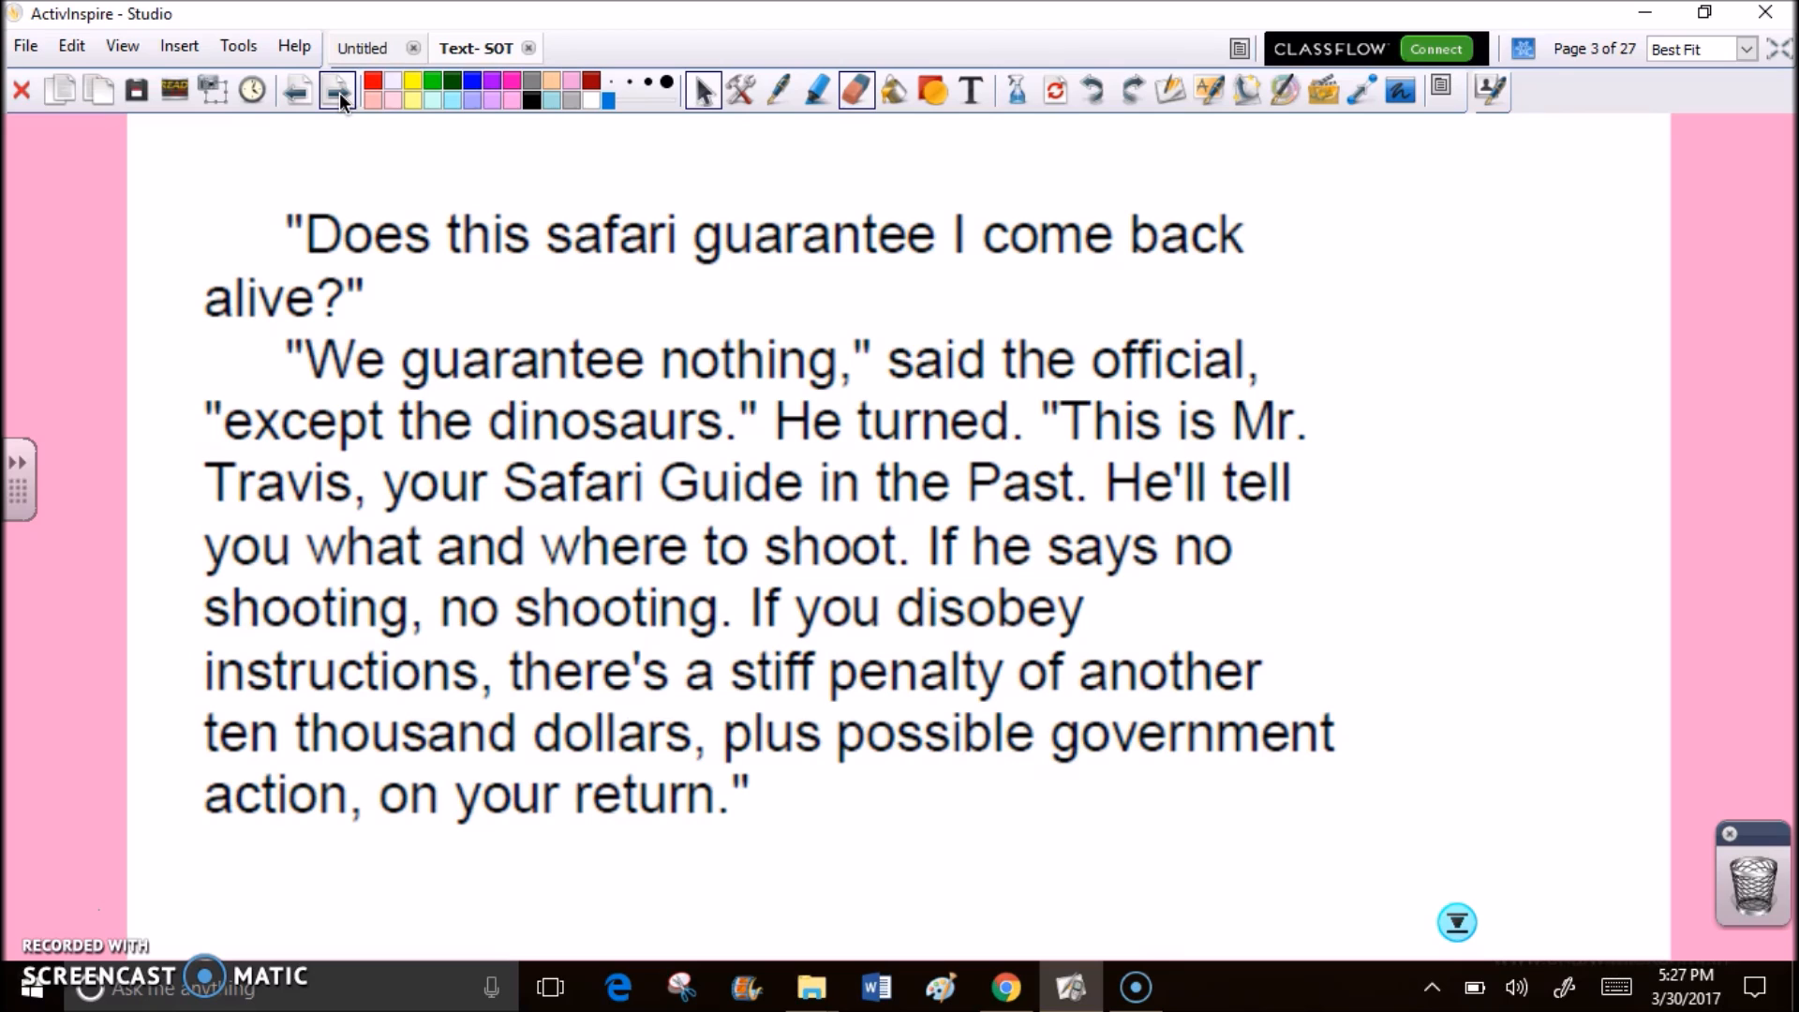
Step: Page forward to page 4 and then page 5, where Eckels marvels at the Time Machine
{"action": "left_click", "coordinate": [341, 93]}
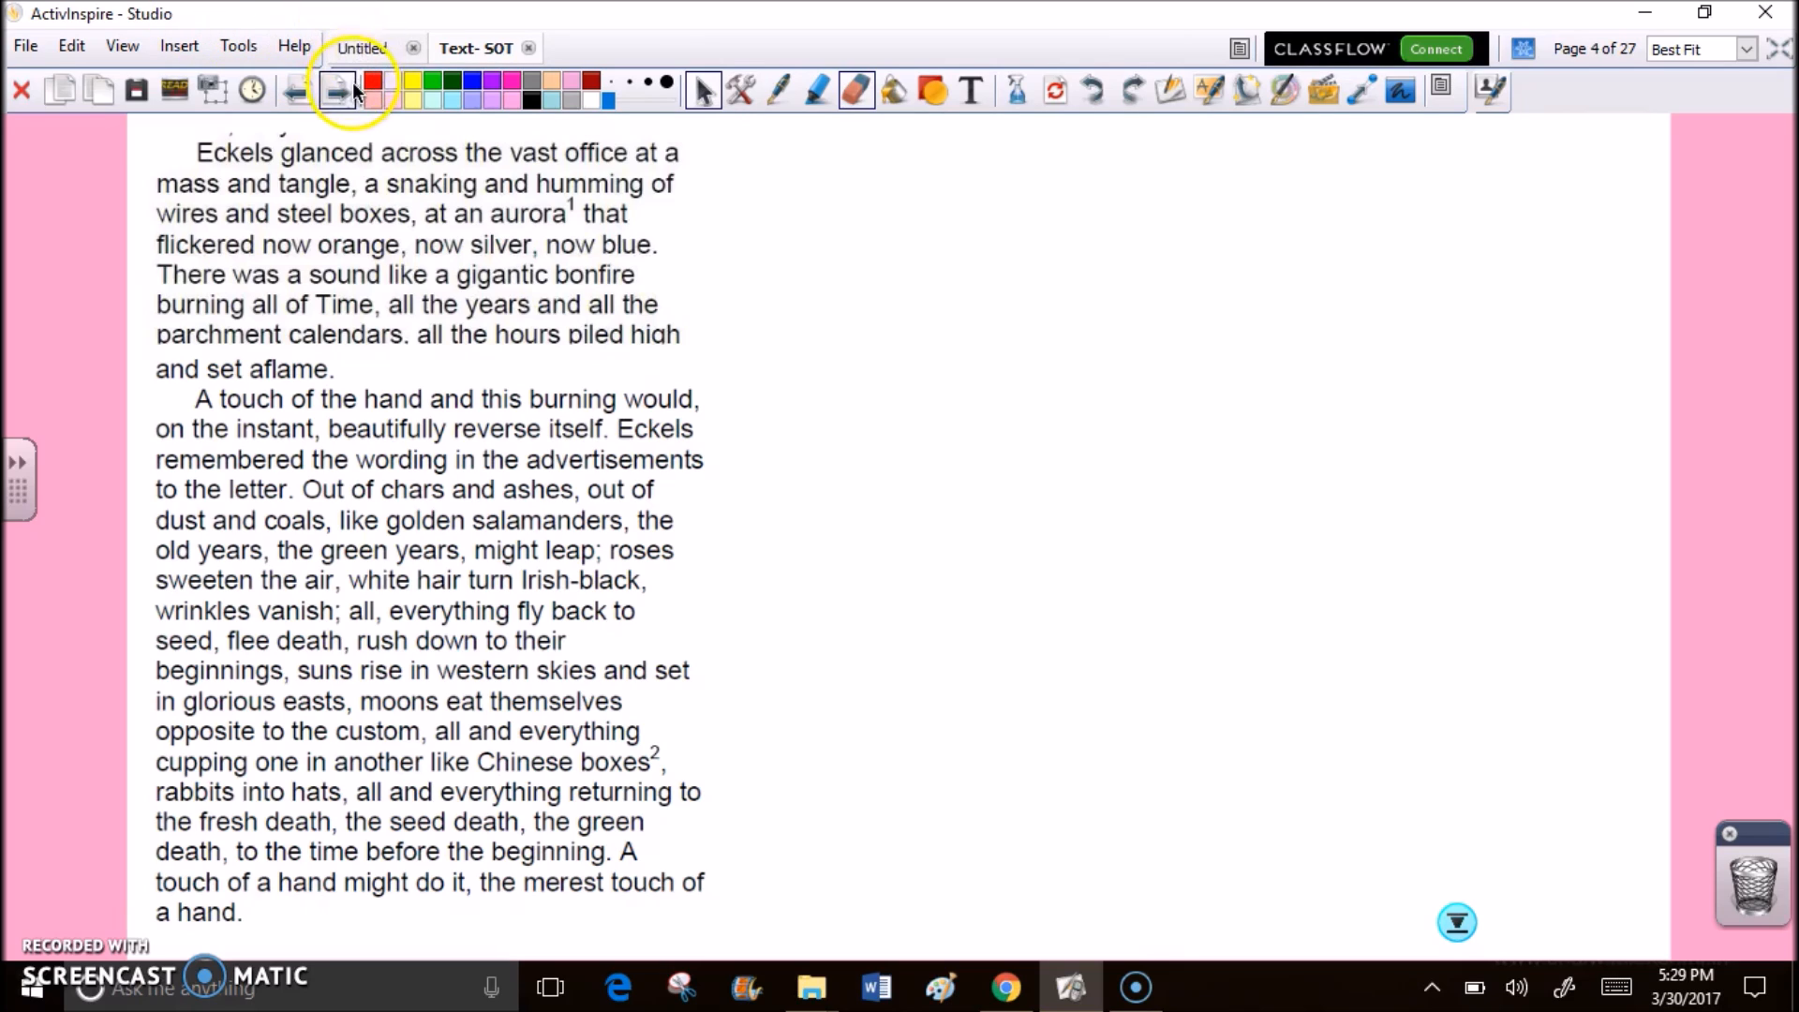
{"action": "left_click", "coordinate": [344, 92]}
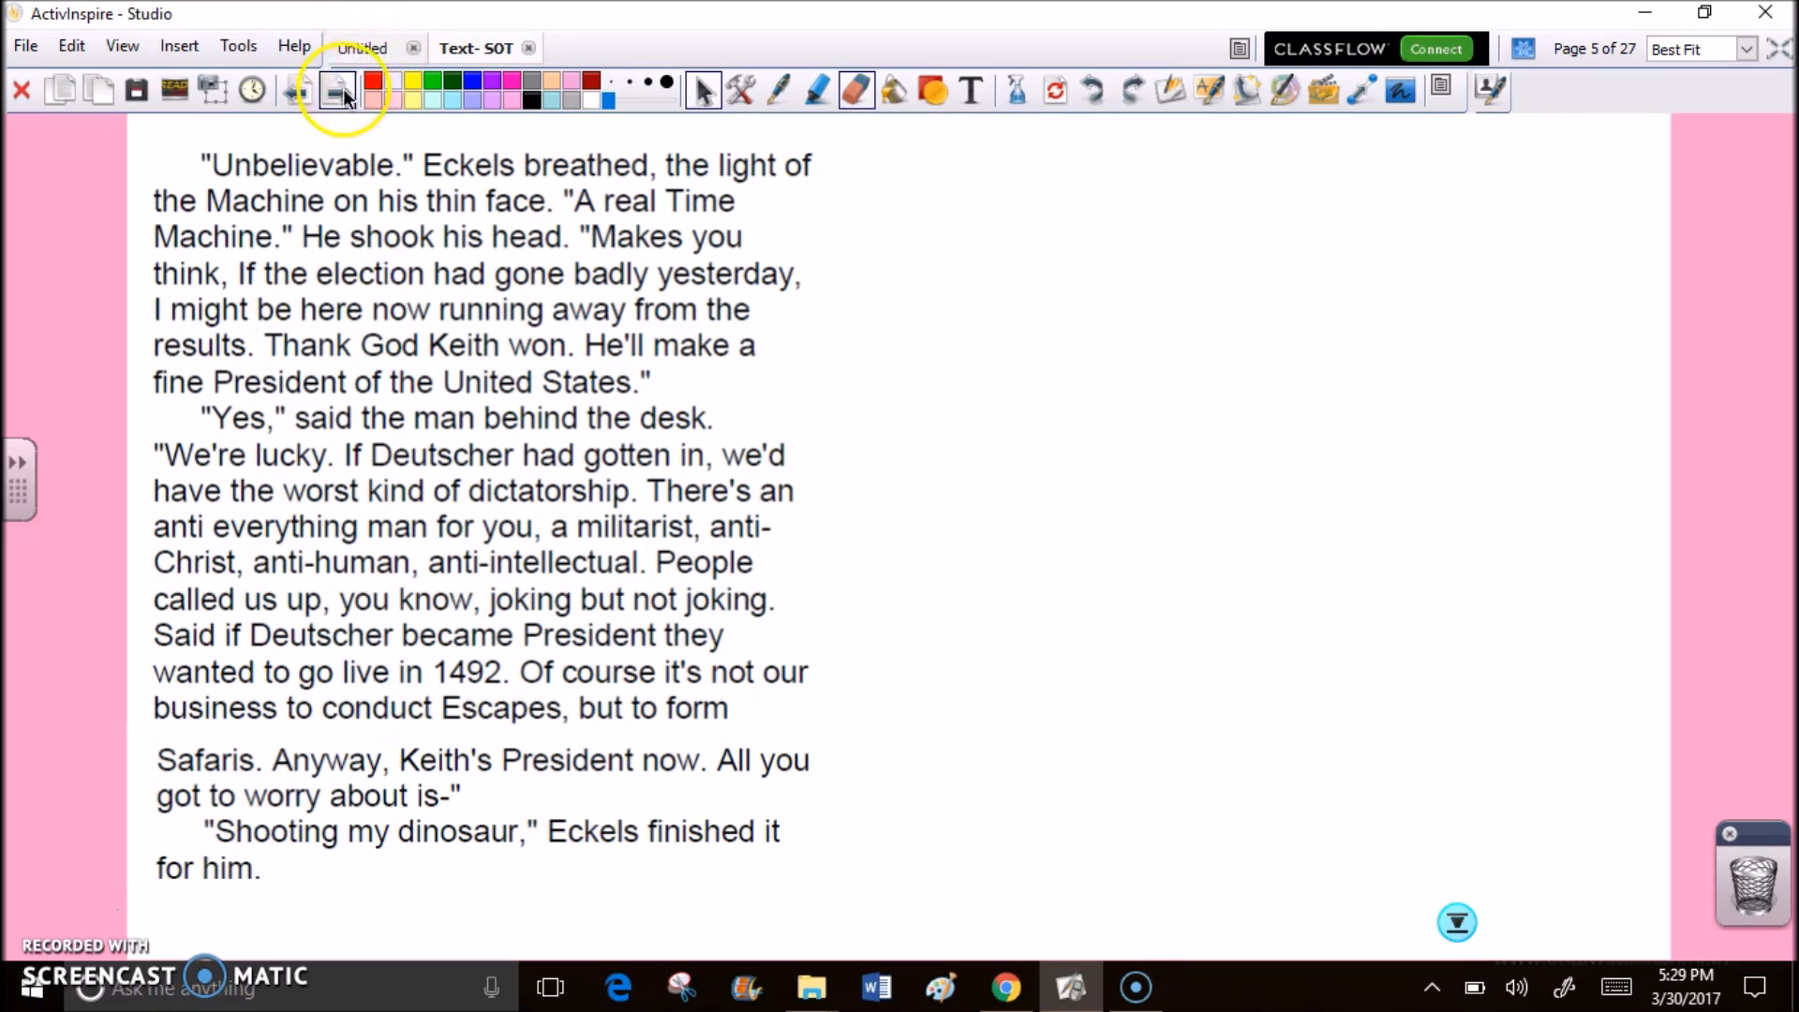
Step: Advance to page 6 about the Tyrannosaurus Rex and adjust the page view
{"action": "left_click", "coordinate": [338, 93]}
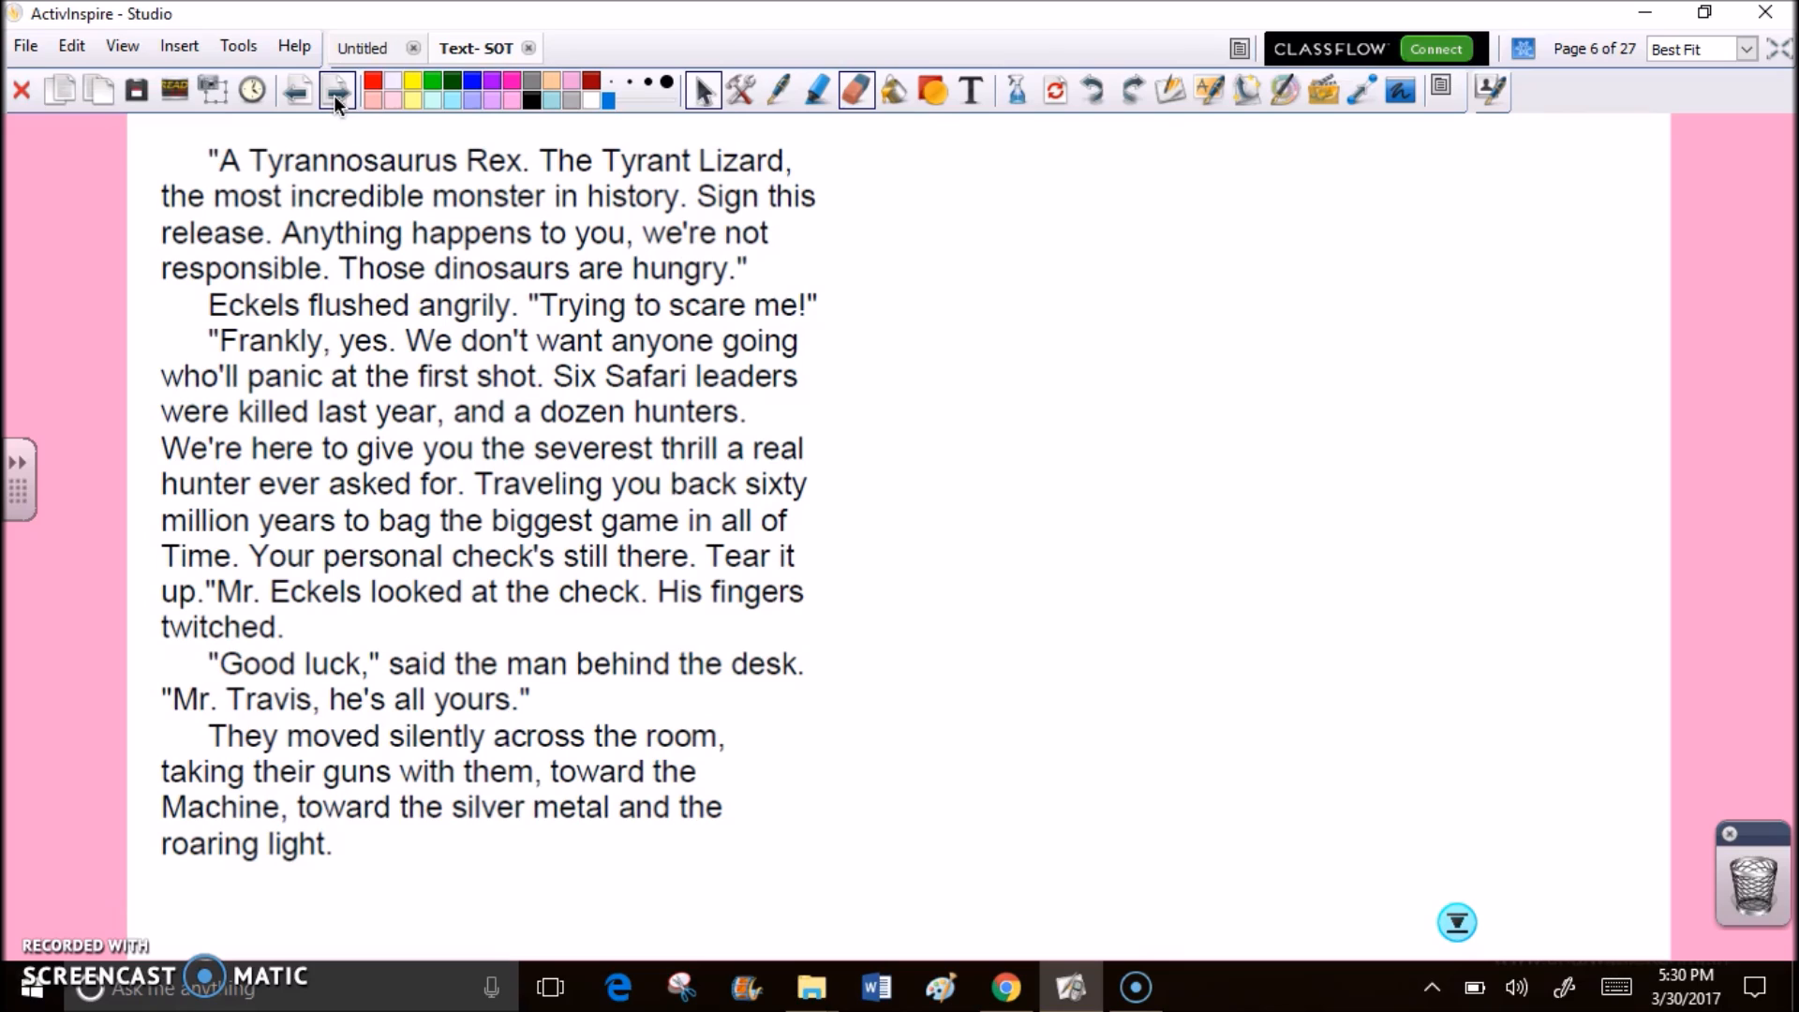
{"action": "left_click", "coordinate": [55, 911]}
{"action": "left_click", "coordinate": [99, 391]}
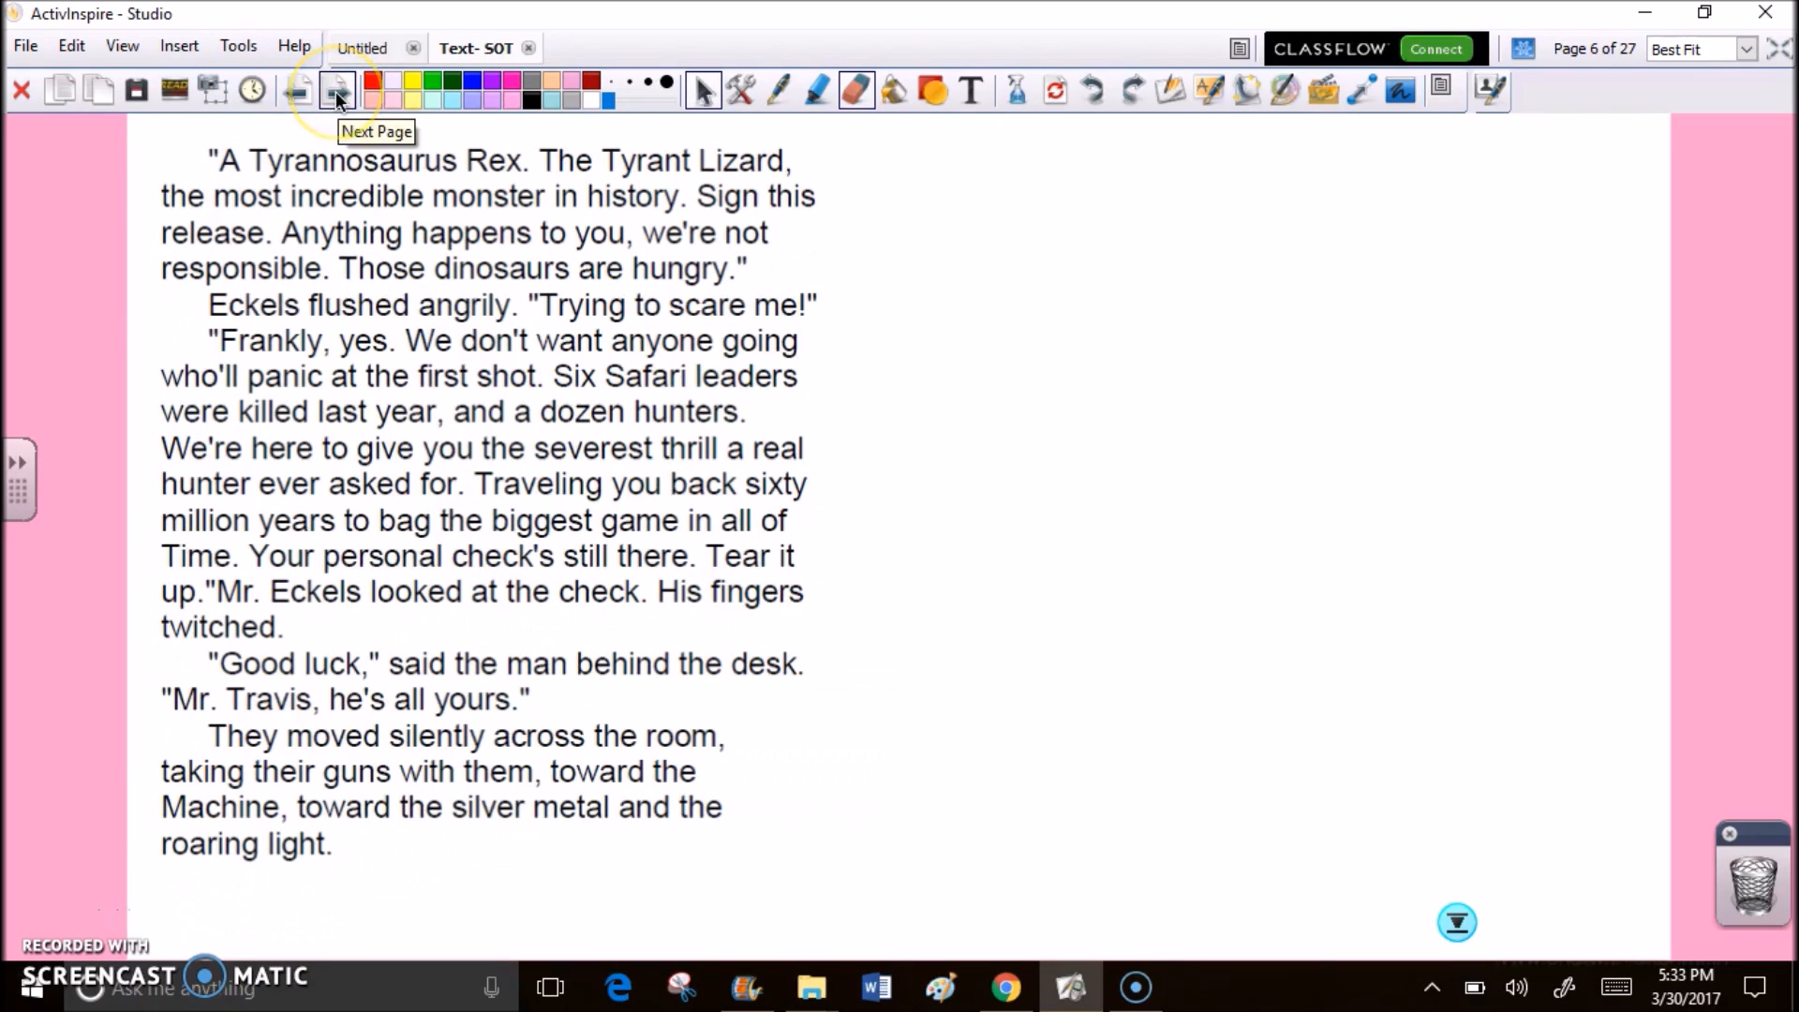
Step: Page forward through page 7 to page 8, where the Machine stops in ancient time
{"action": "left_click", "coordinate": [338, 91]}
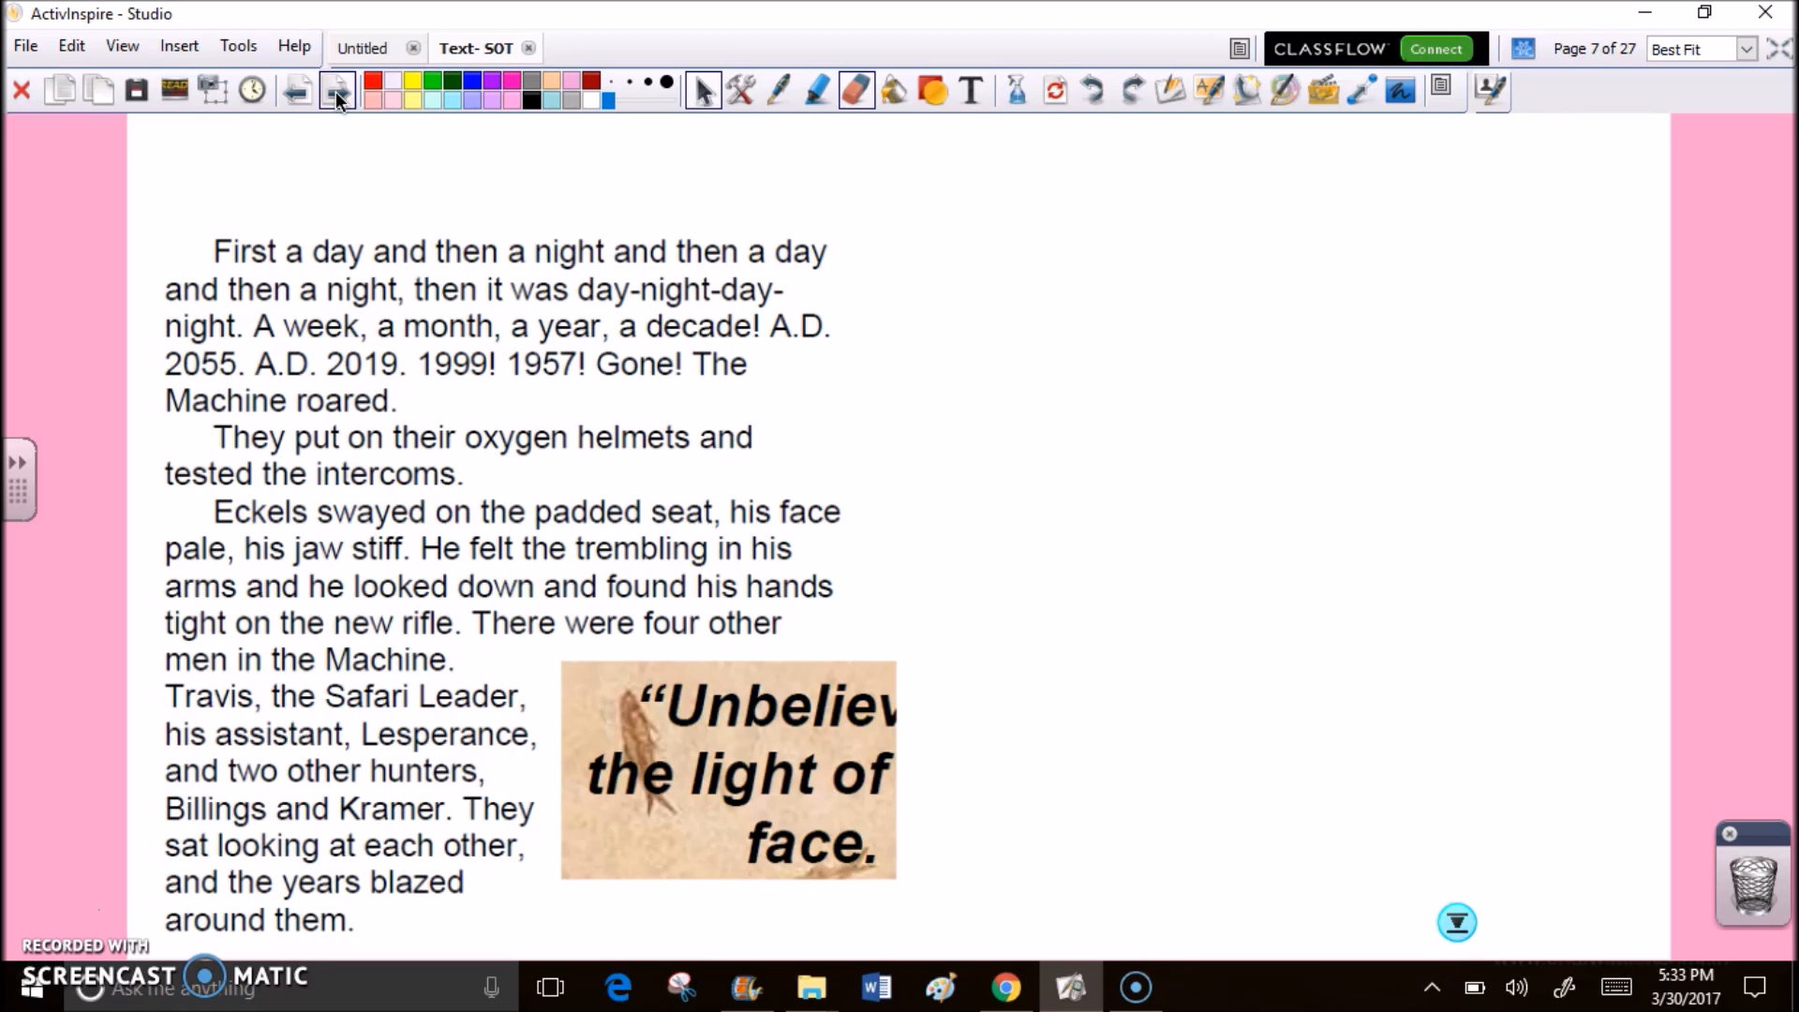
{"action": "left_click", "coordinate": [337, 93]}
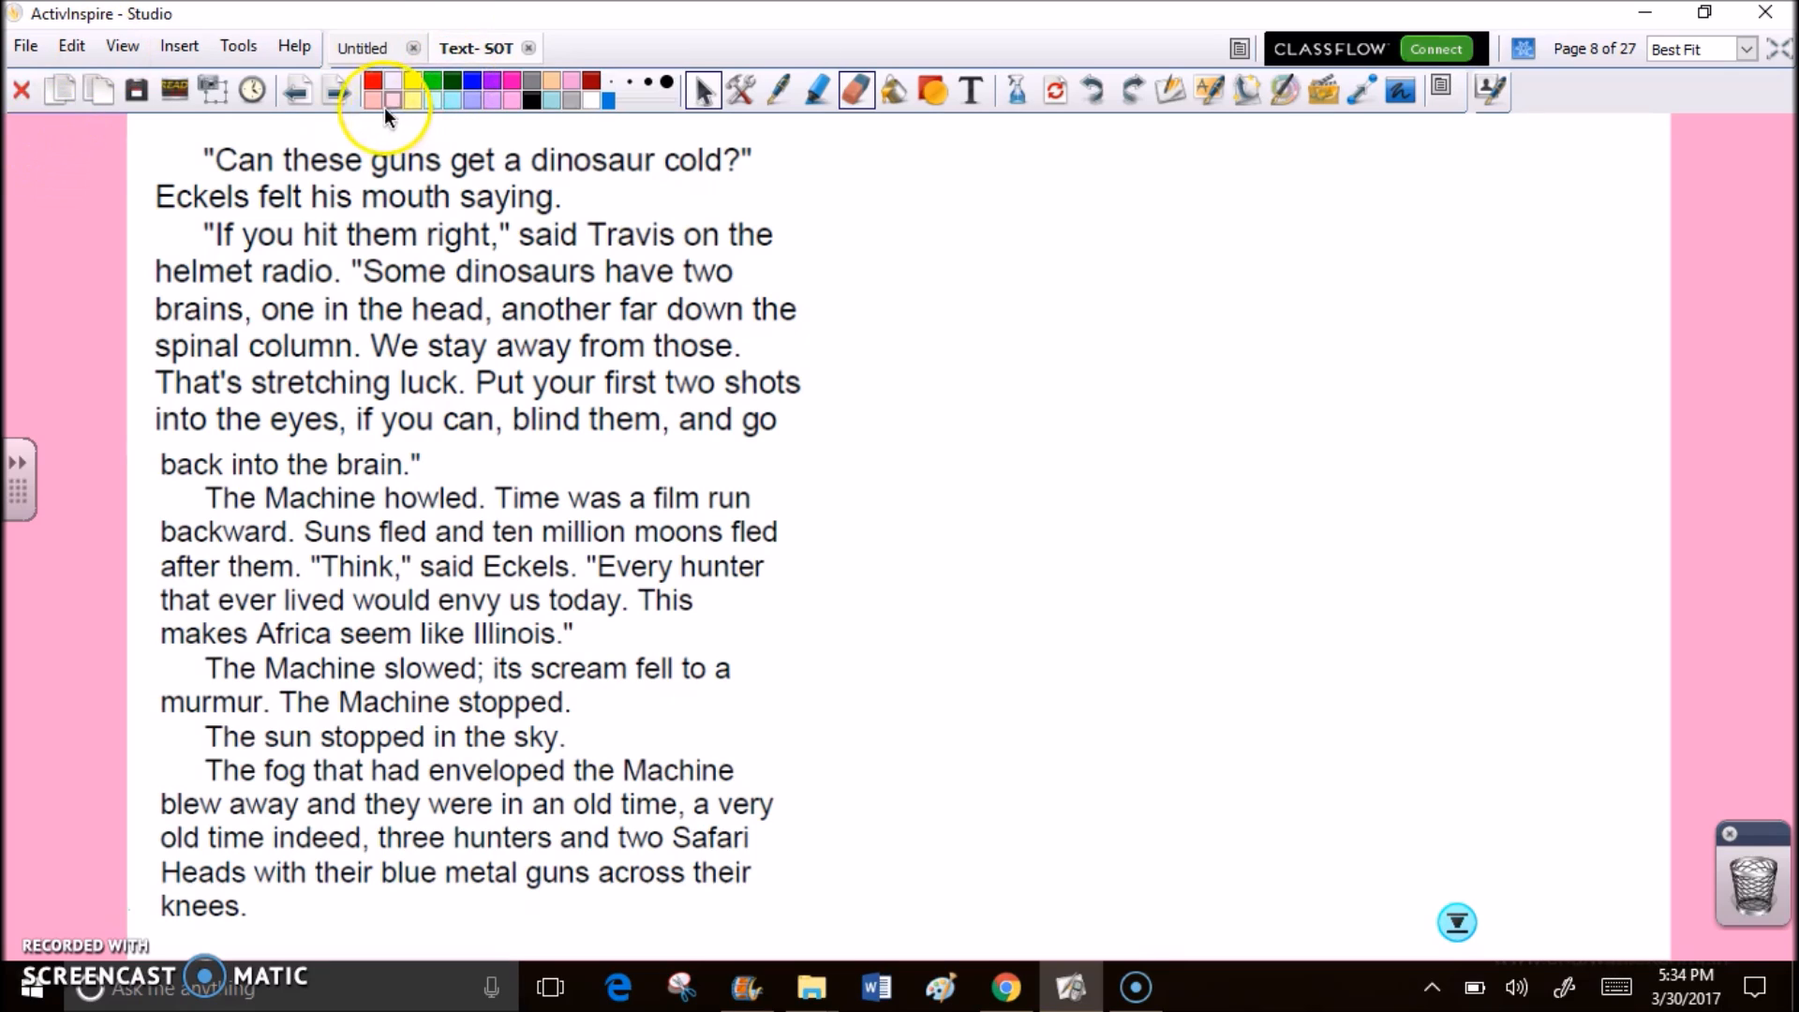
Step: Advance to page 9, where Travis points out the jungle and the floating Path
{"action": "left_click", "coordinate": [332, 94]}
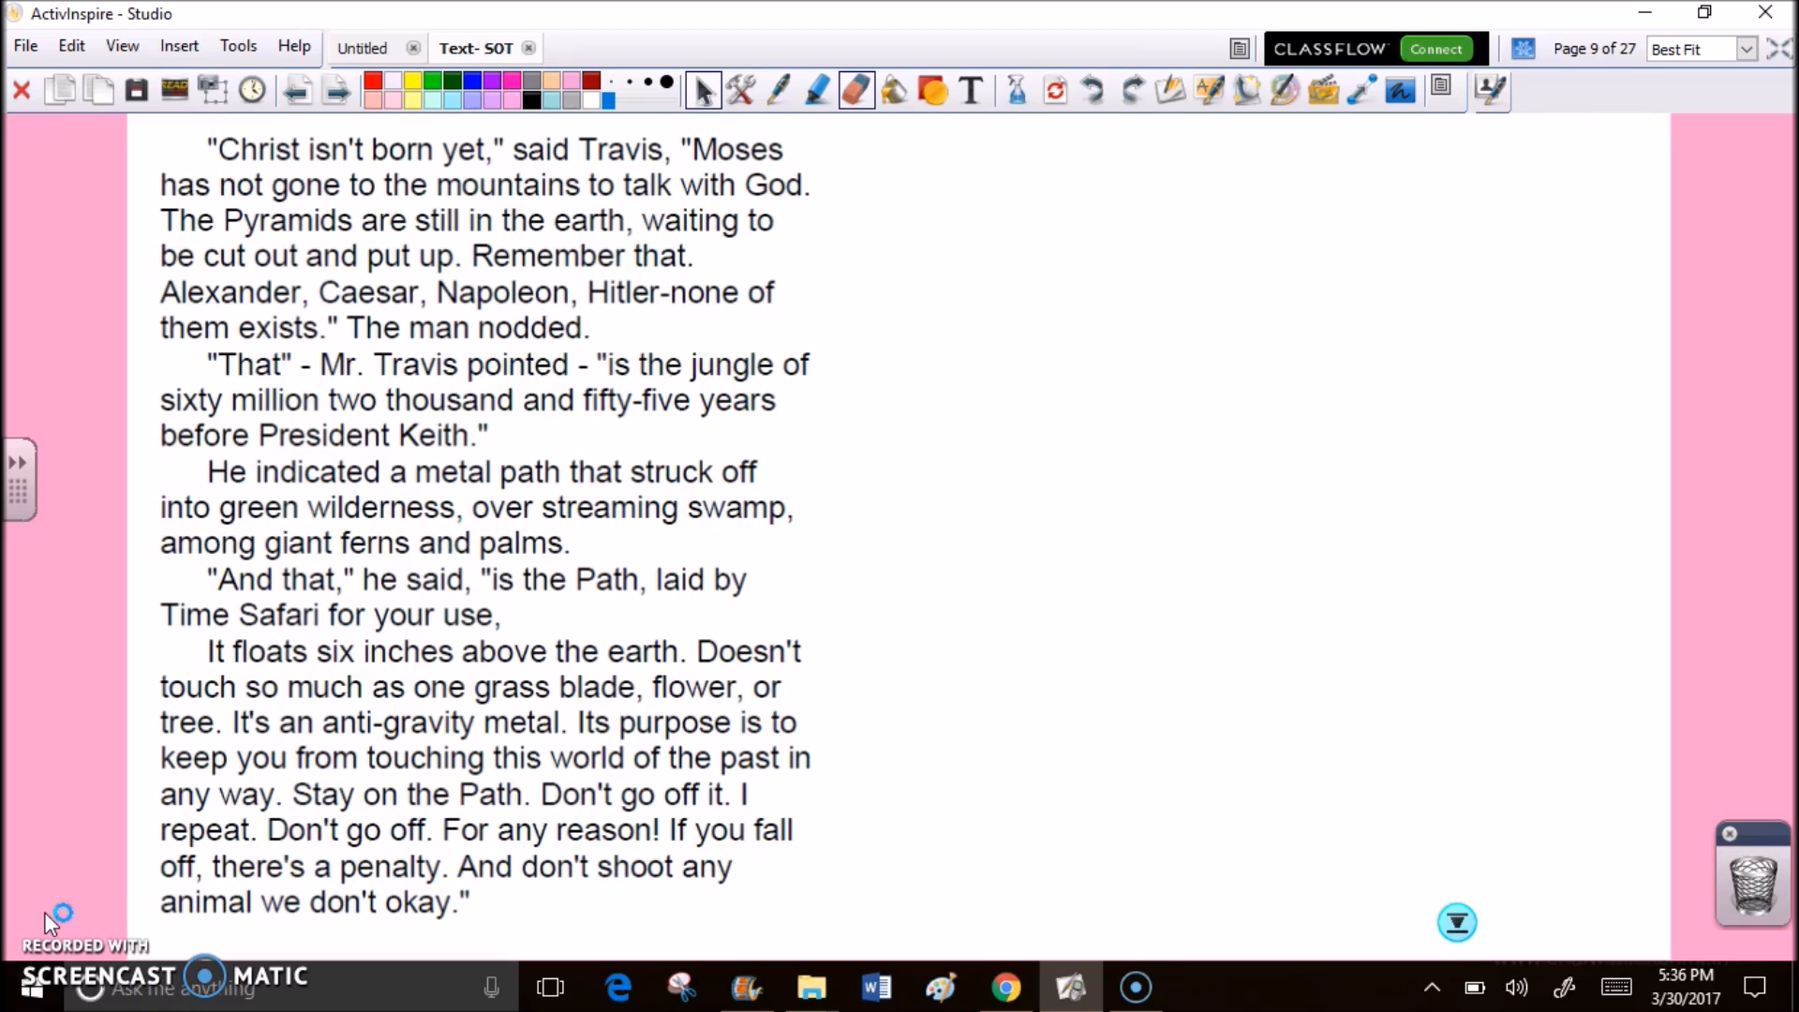
Step: Advance to page 10, where Travis explains how killing one mouse destroys generations
{"action": "left_click", "coordinate": [338, 91]}
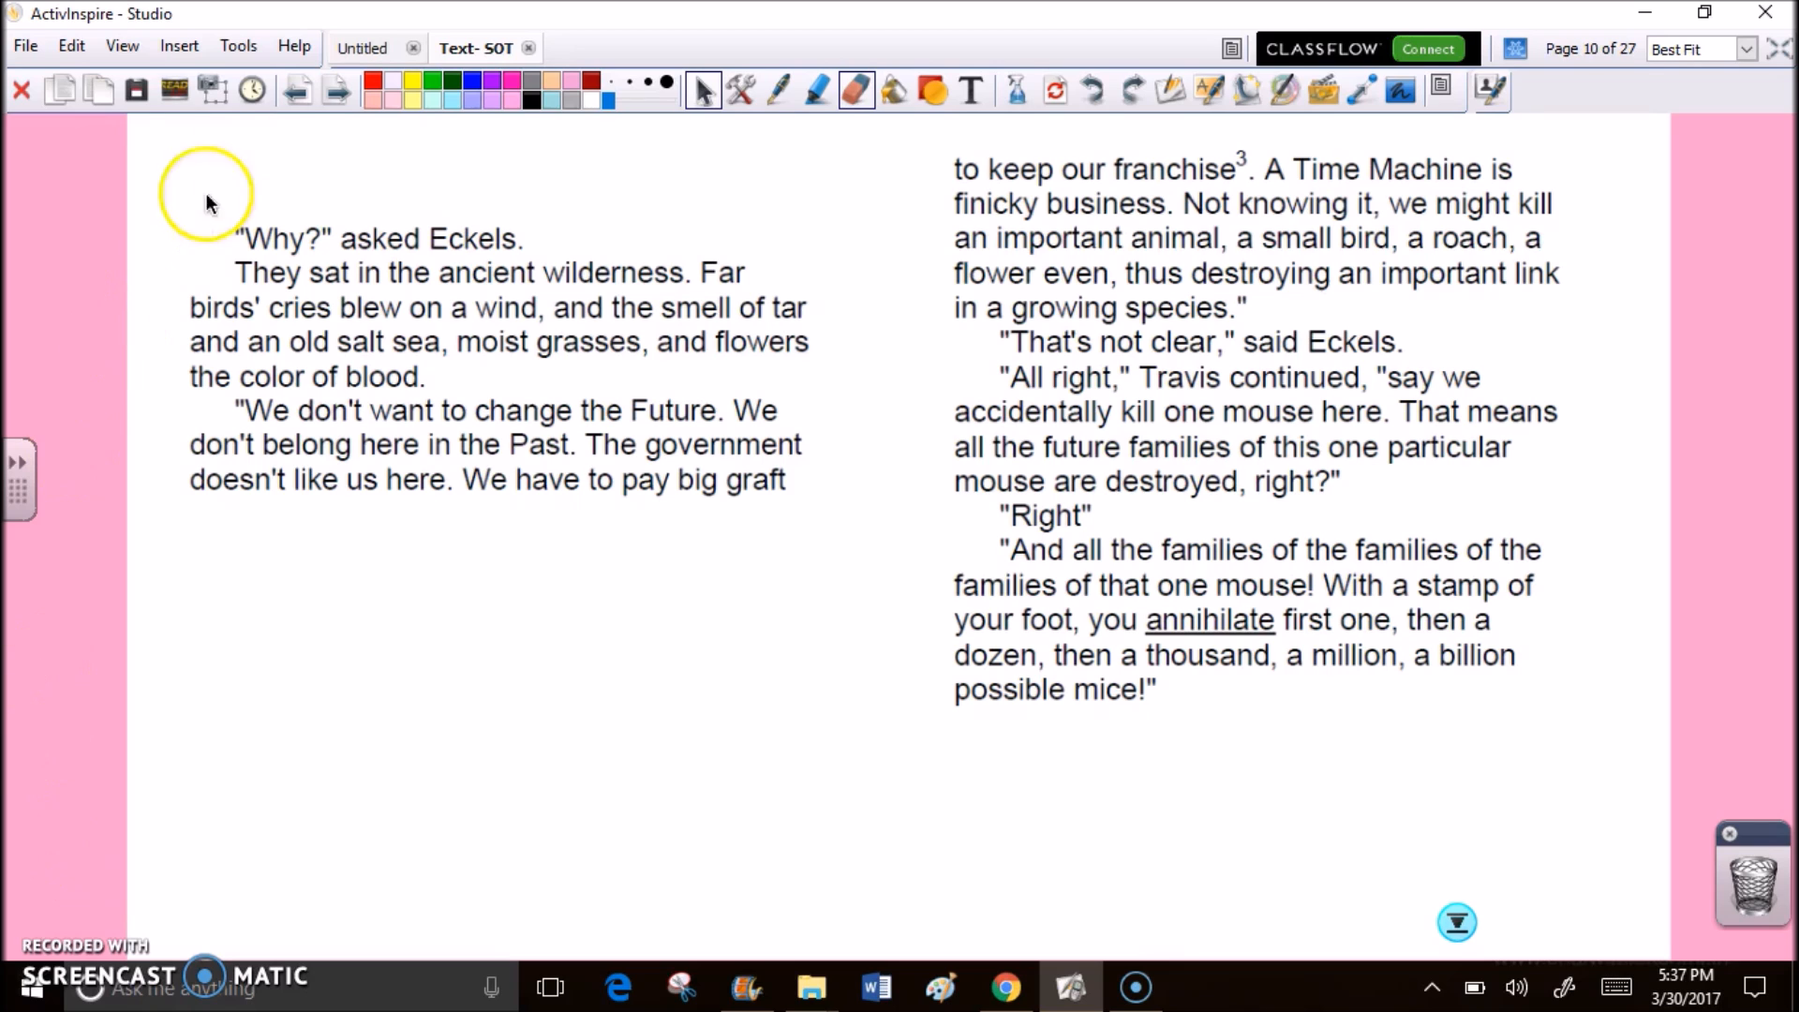
Step: Advance to page 11, where stepping on a mouse could crush the Pyramids
{"action": "left_click", "coordinate": [337, 91]}
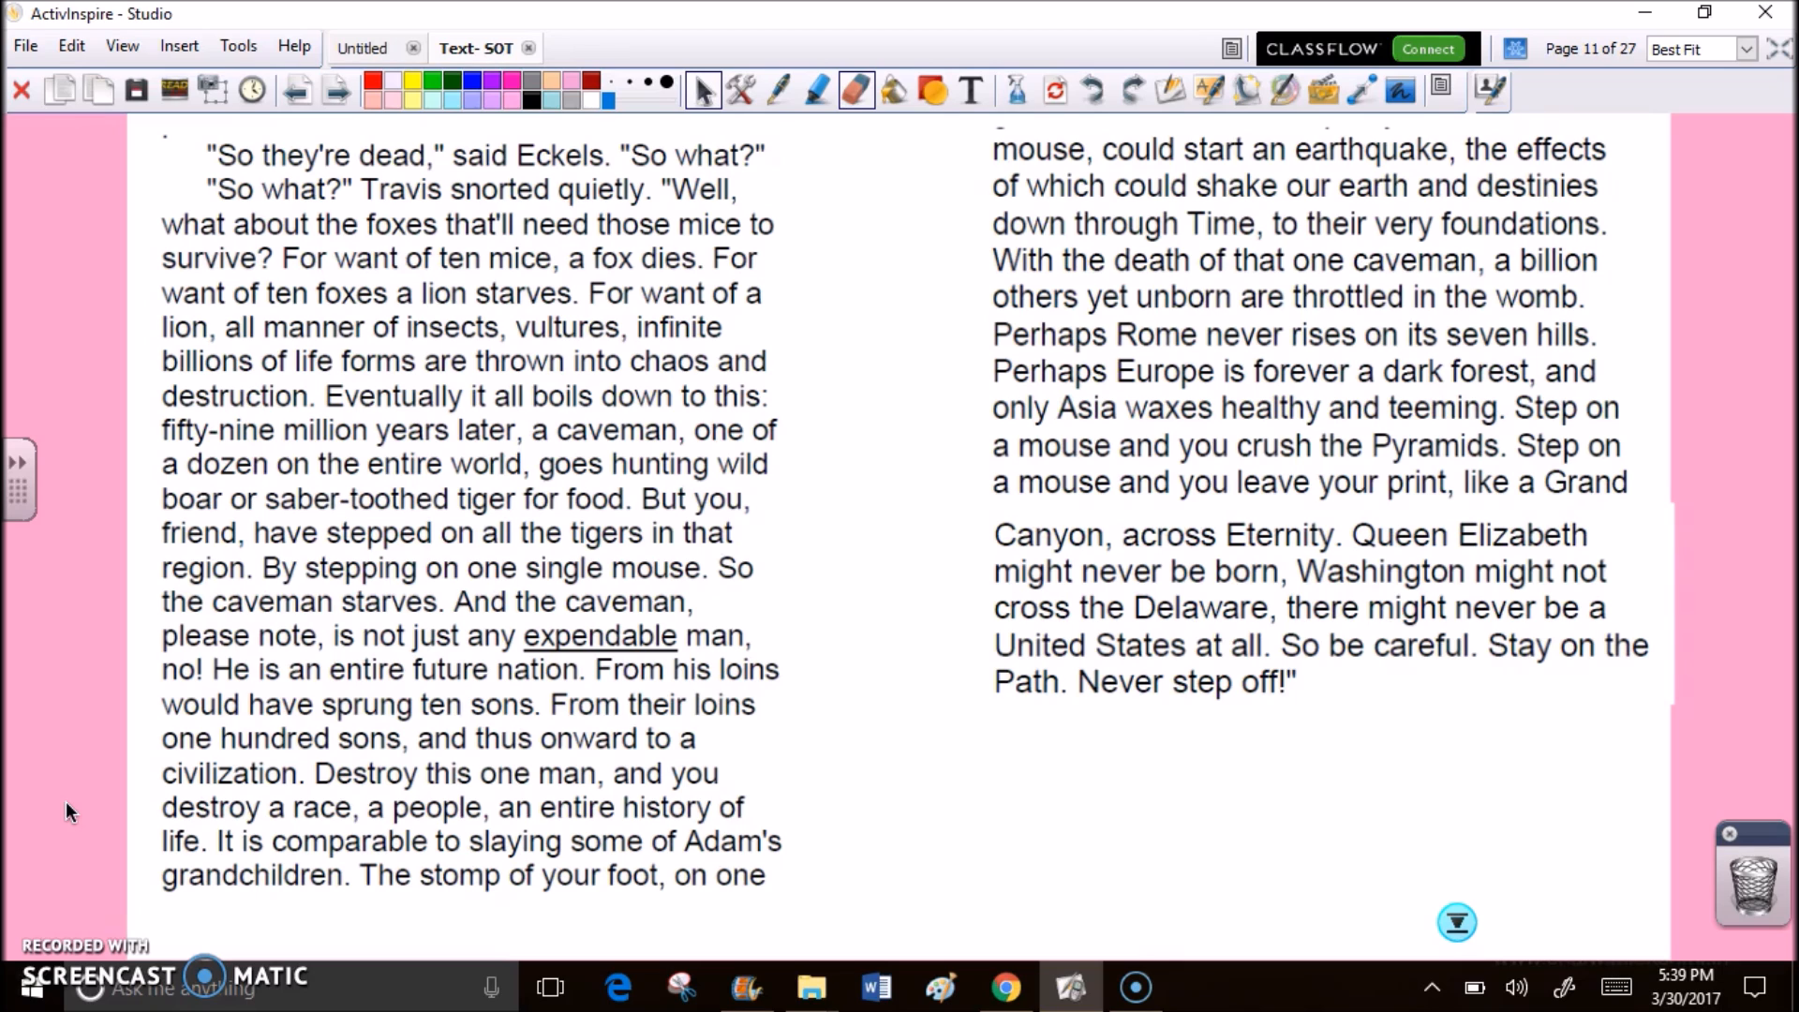
Step: Advance to page 12, where Travis admits nobody knows whether meddling with Time matters
{"action": "left_click", "coordinate": [338, 89]}
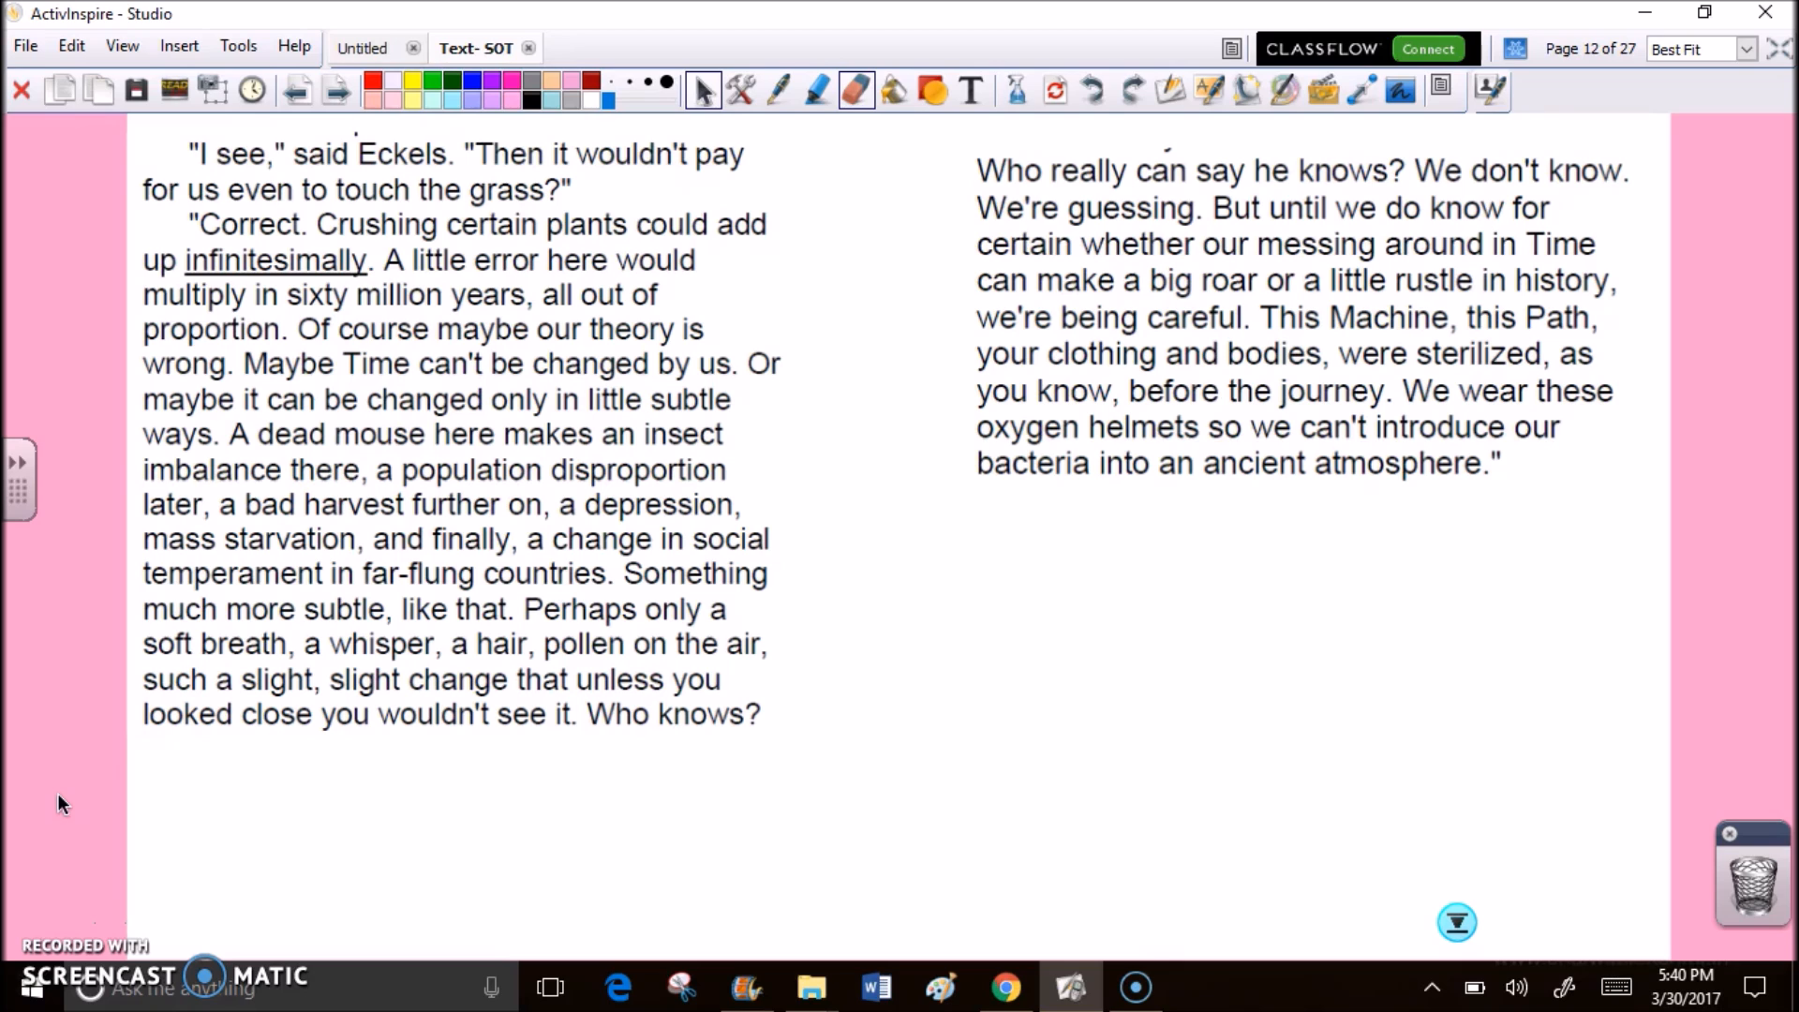
Step: Advance to page 13, where Lesperance explains marking doomed animals with red paint
{"action": "left_click", "coordinate": [338, 90]}
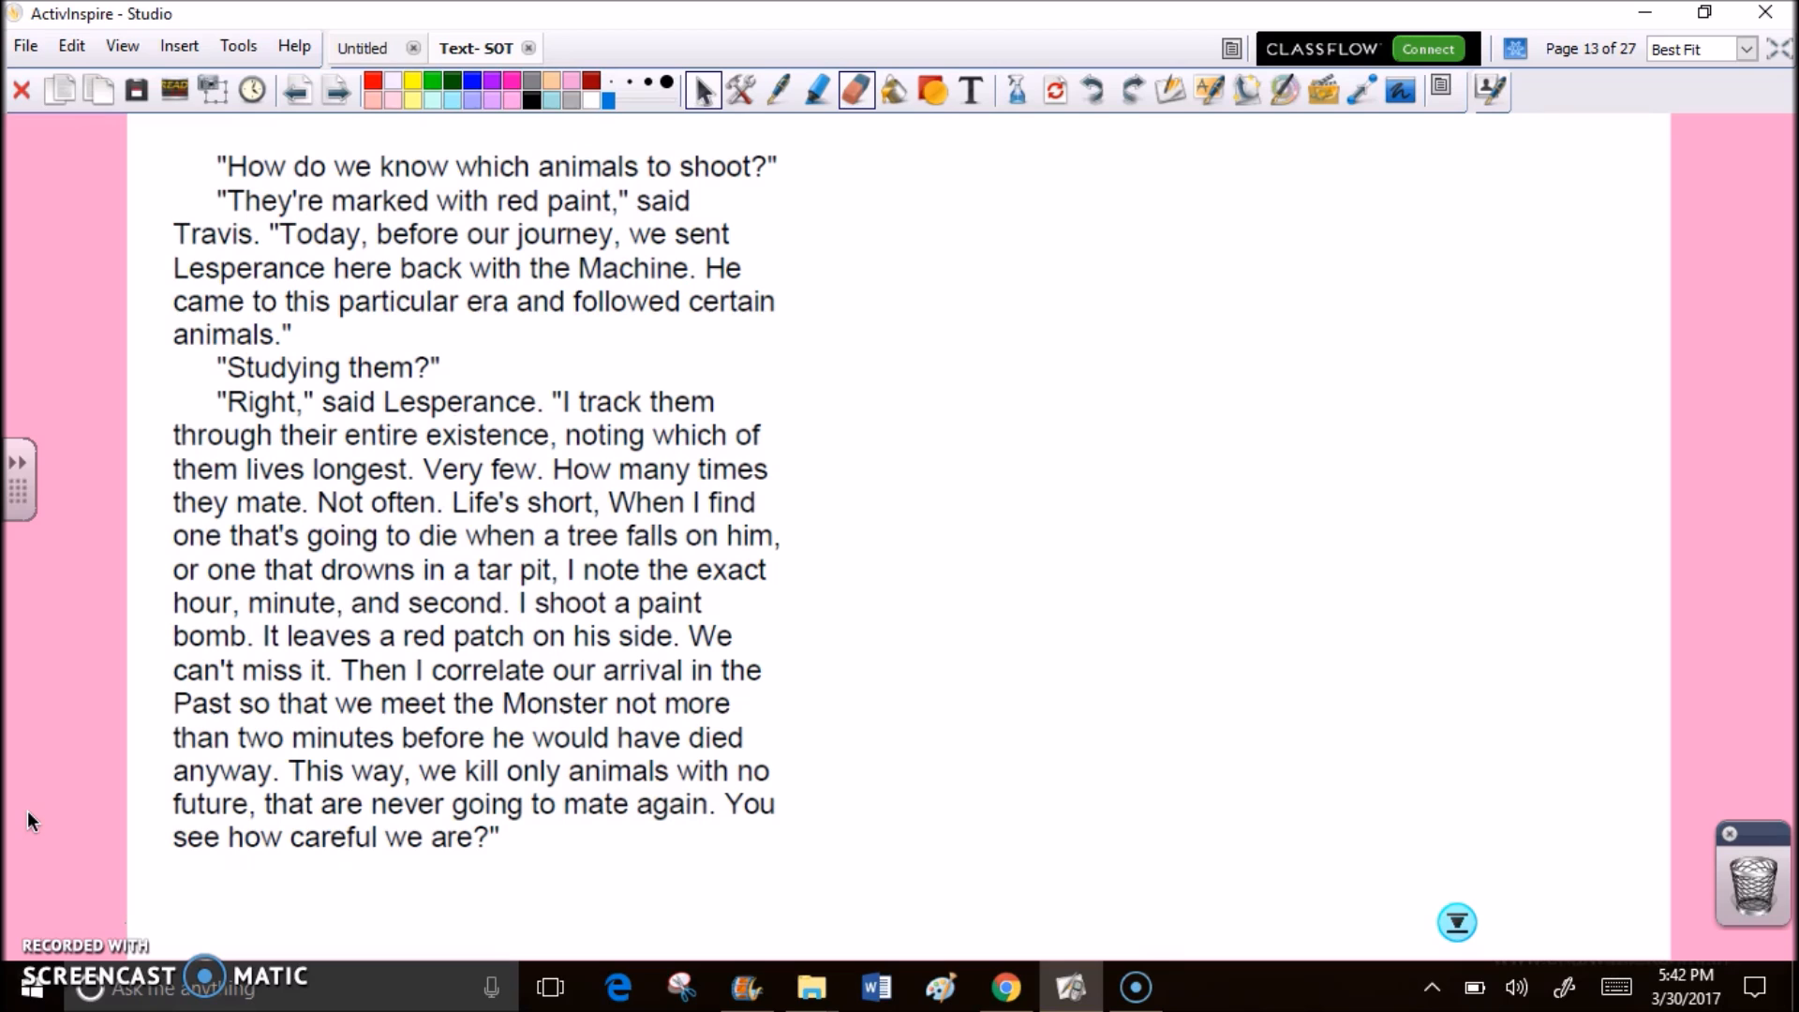
{"action": "left_click", "coordinate": [346, 90]}
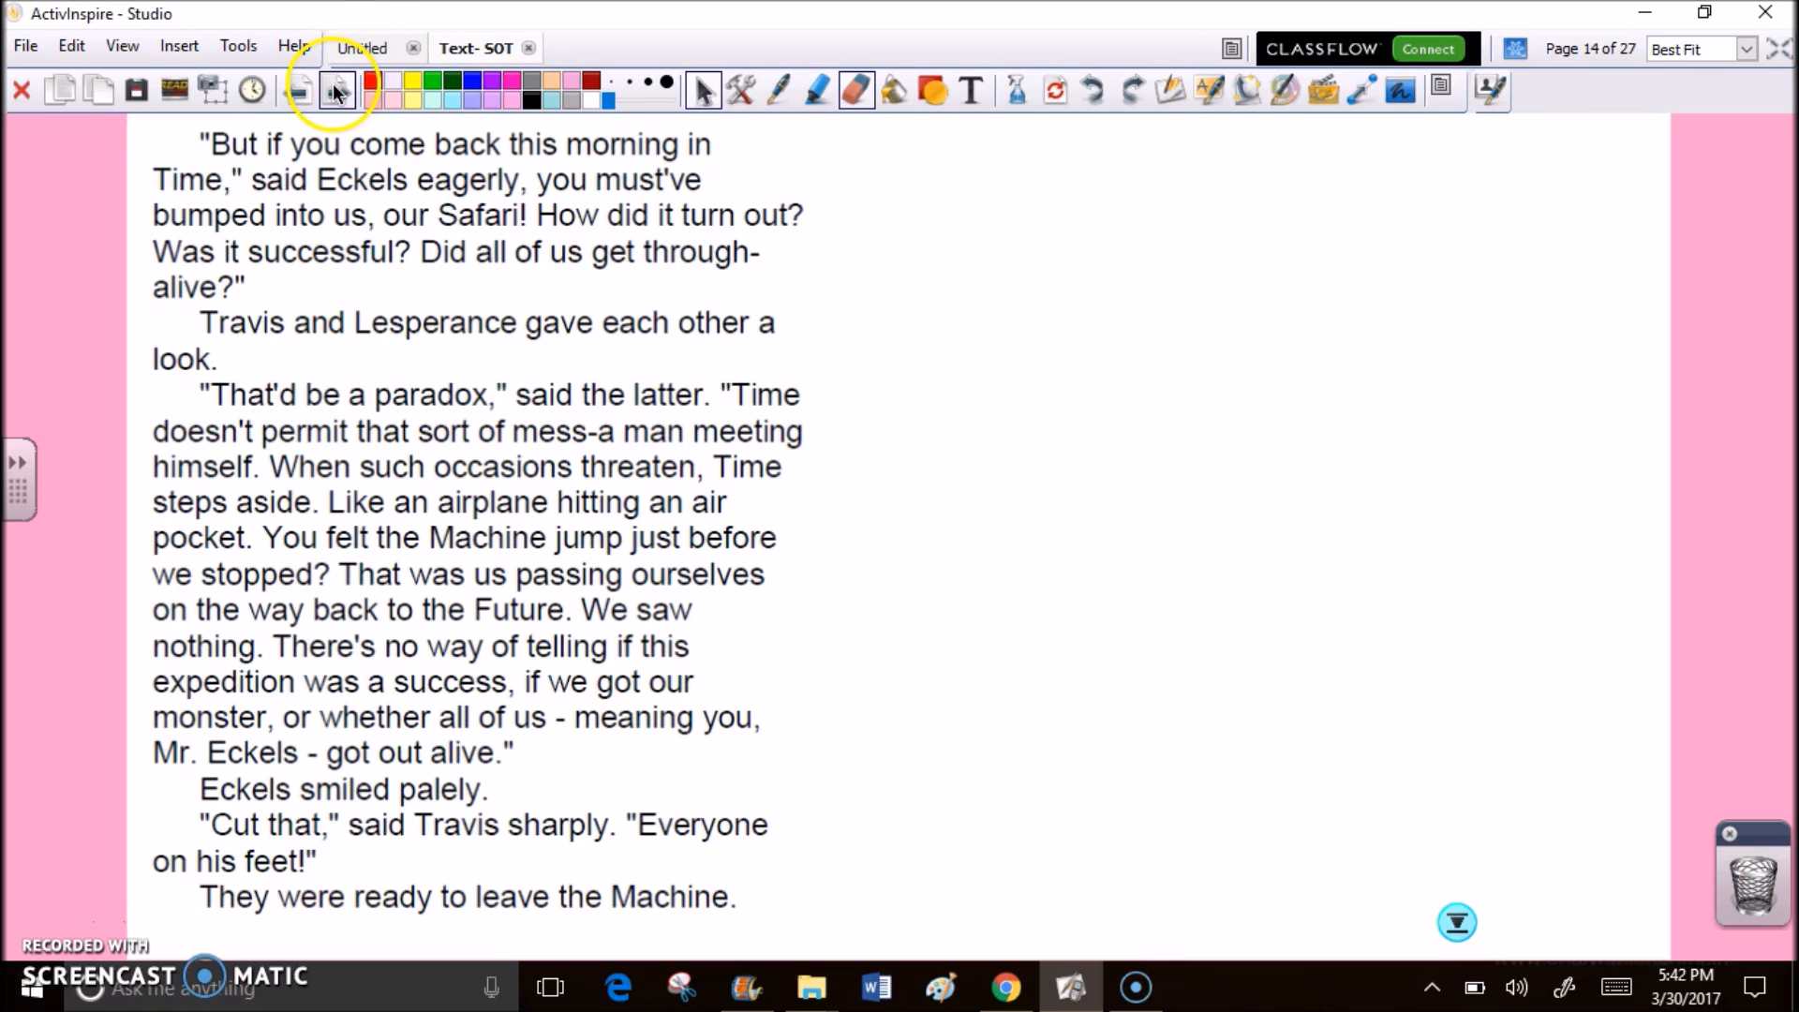
Step: Page forward through page 15 to page 16, where Tyrannosaurus Rex emerges from the mist
{"action": "left_click", "coordinate": [337, 91]}
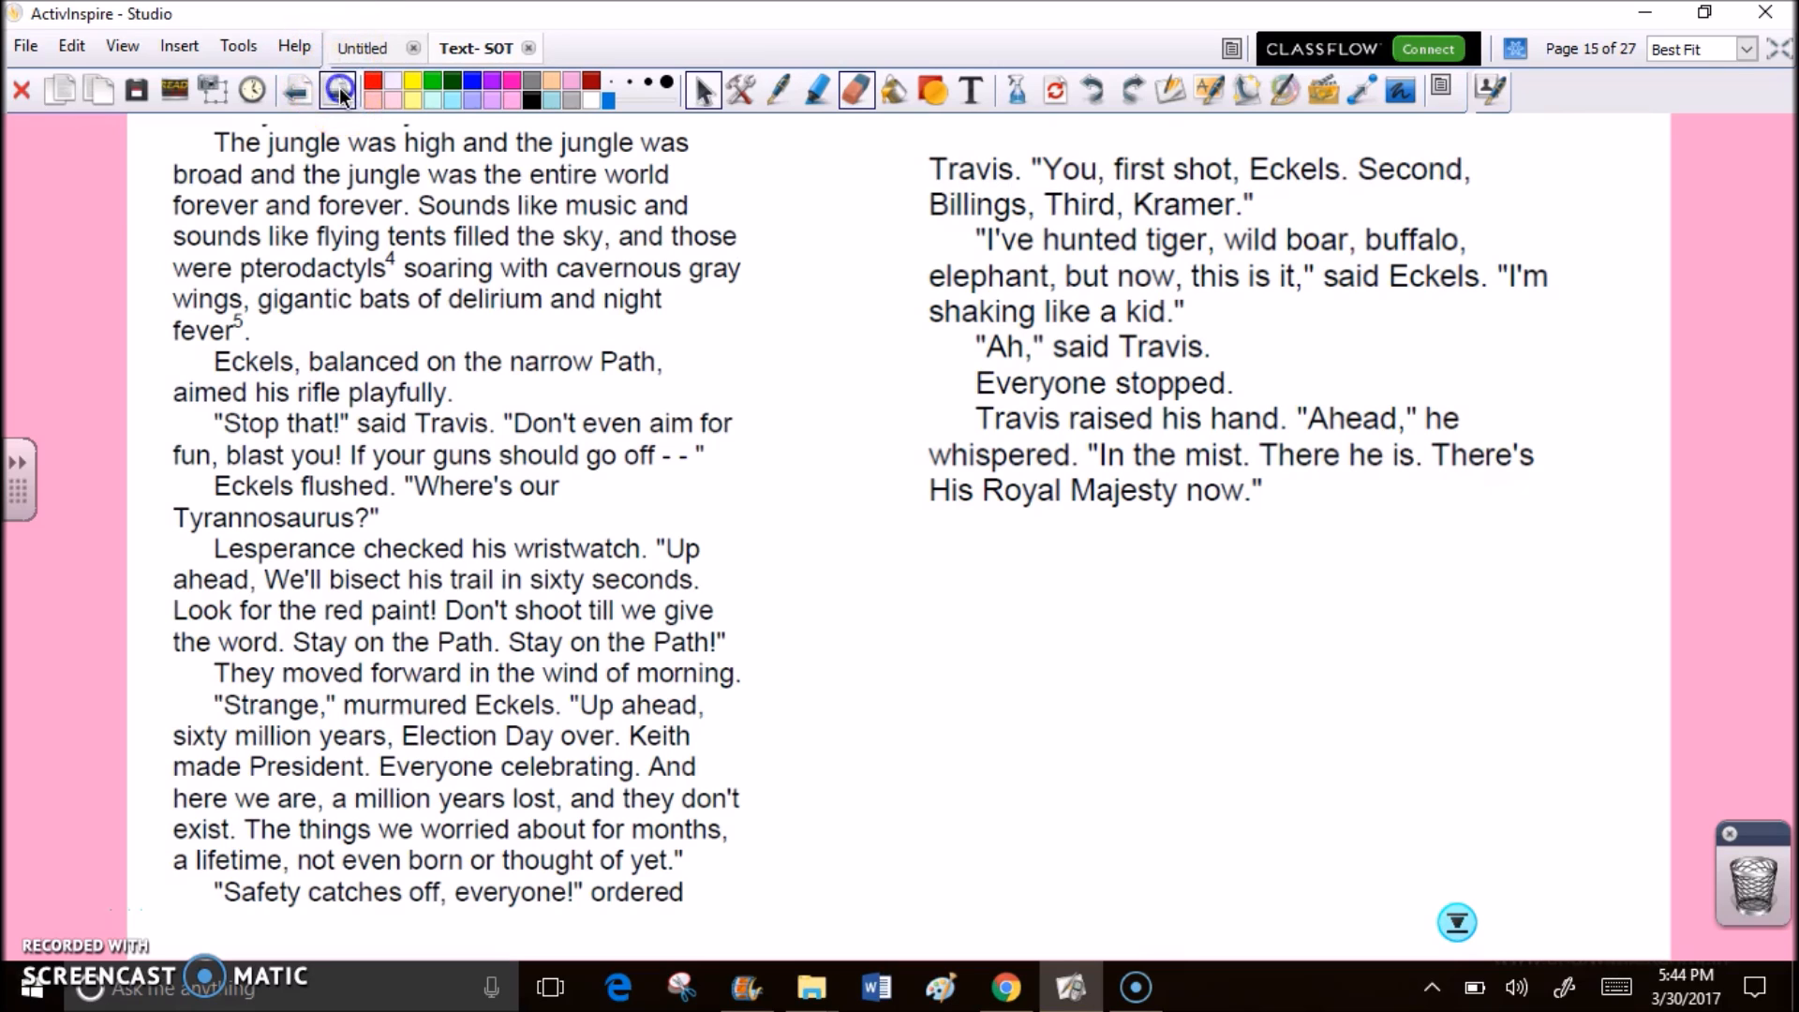
{"action": "left_click", "coordinate": [337, 90]}
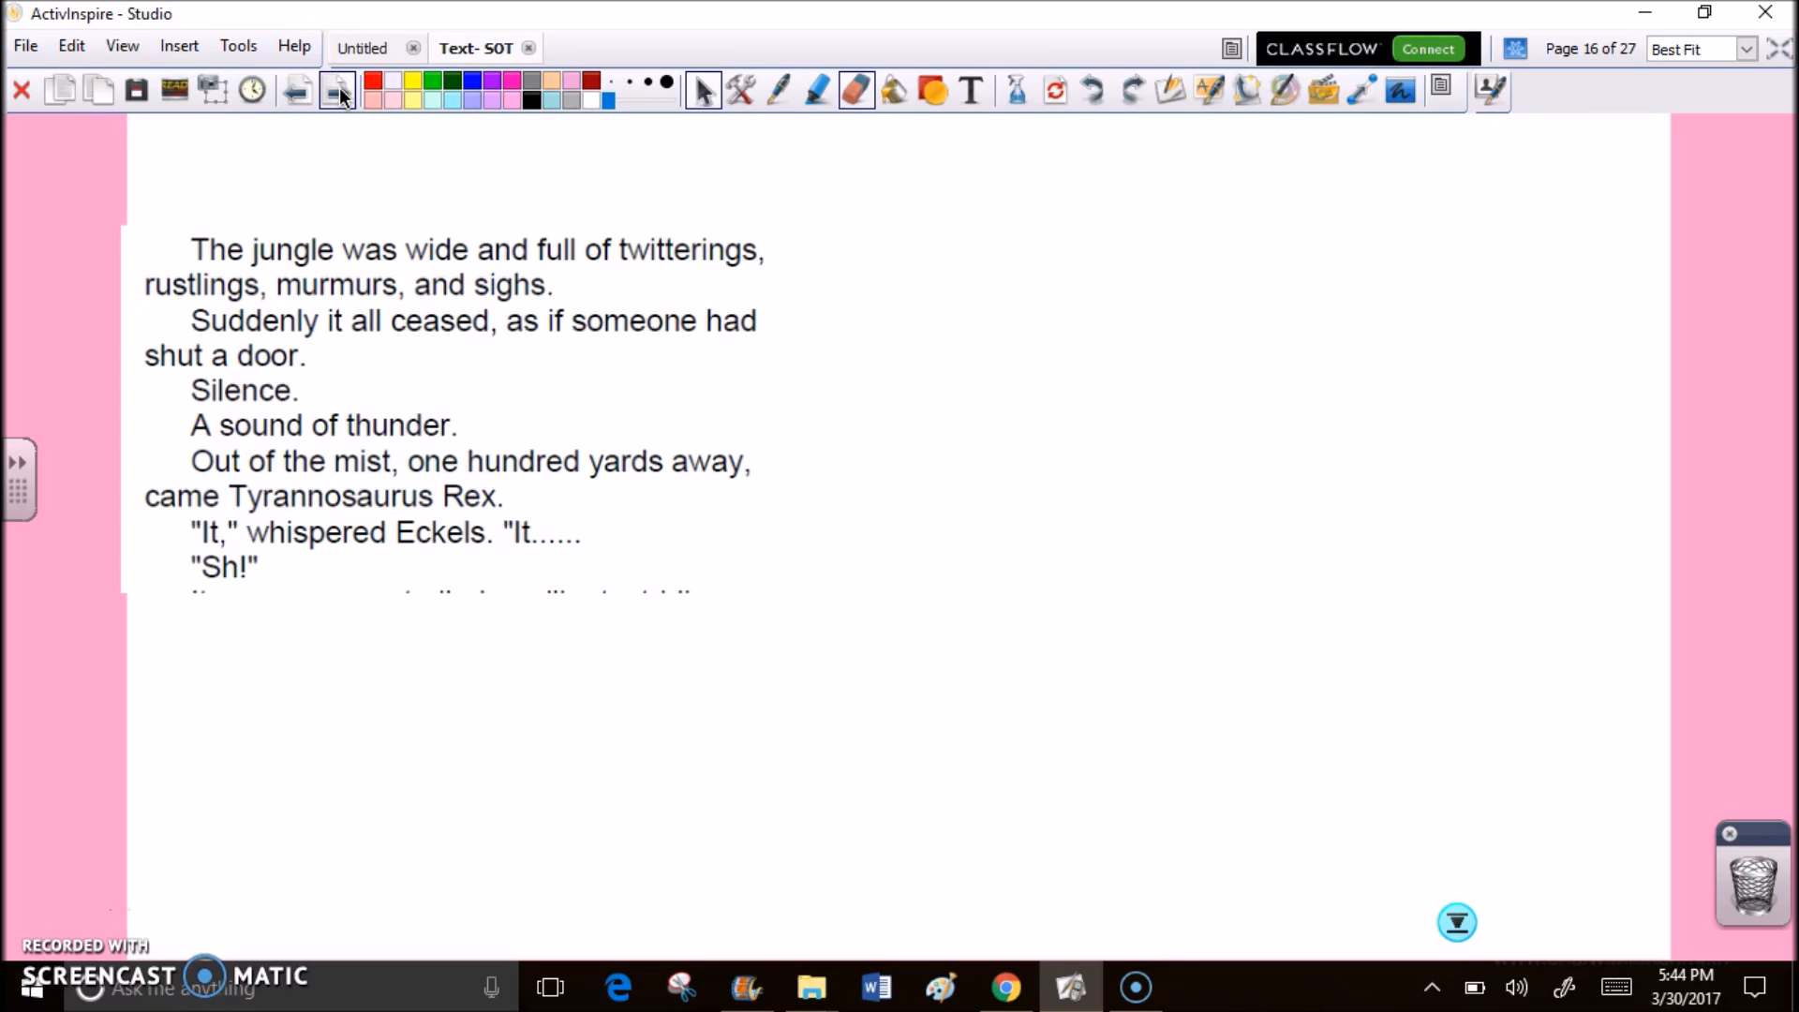
Step: Nudge the jungle passage slightly right on page 16, then advance to page 17
{"action": "left_click_drag", "start_coordinate": [588, 457], "coordinate": [611, 453]}
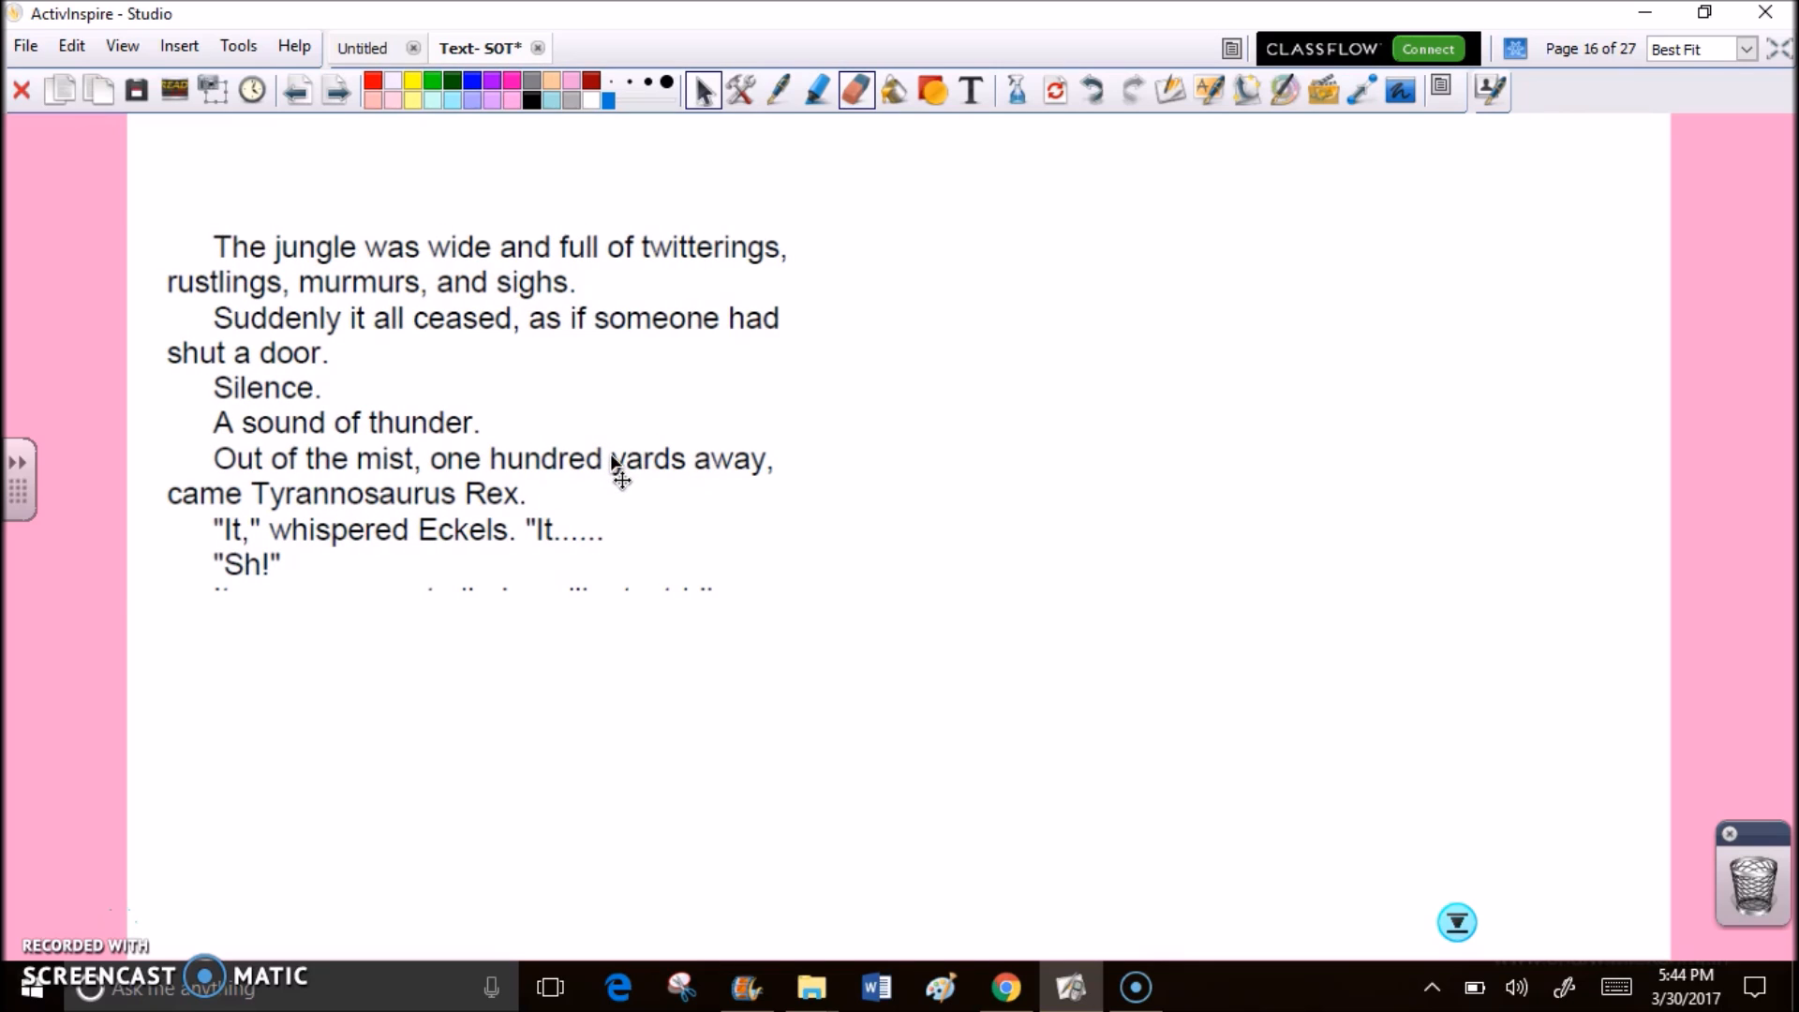
{"action": "left_click", "coordinate": [551, 746]}
{"action": "left_click", "coordinate": [342, 95]}
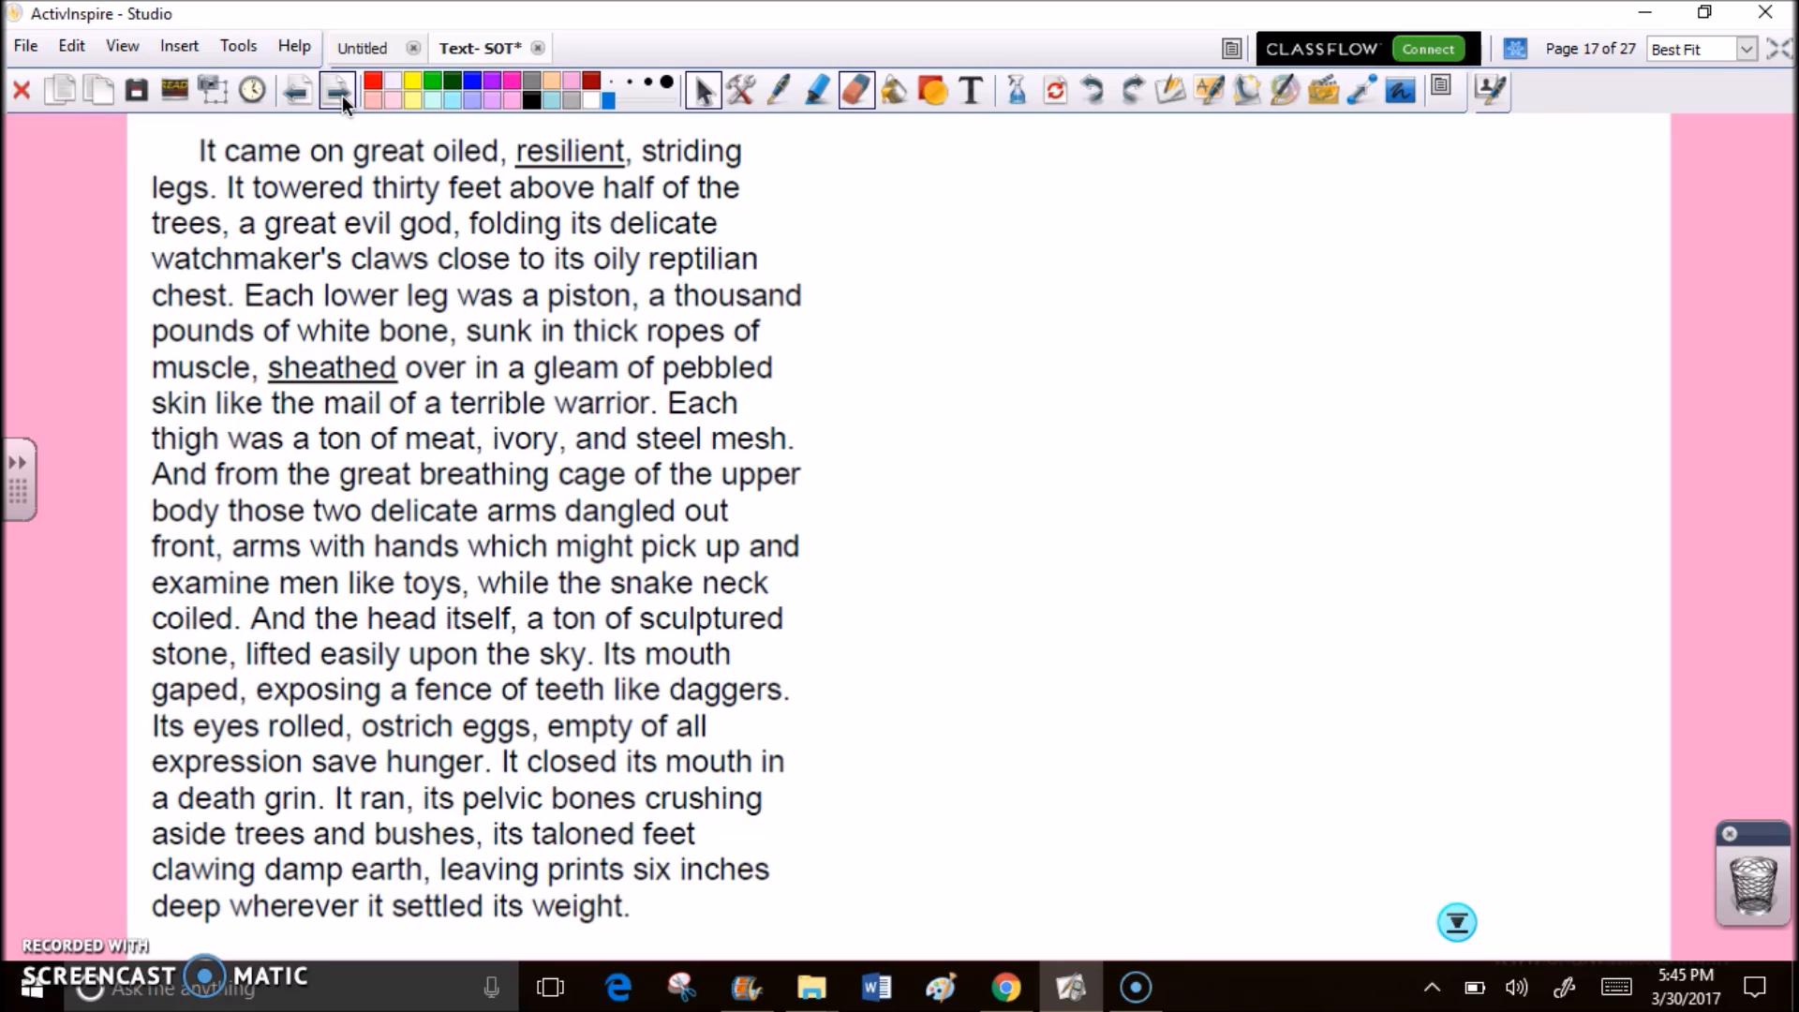
Step: Advance the flipchart from the Tyrannosaurus description to page 18
{"action": "left_click", "coordinate": [341, 92]}
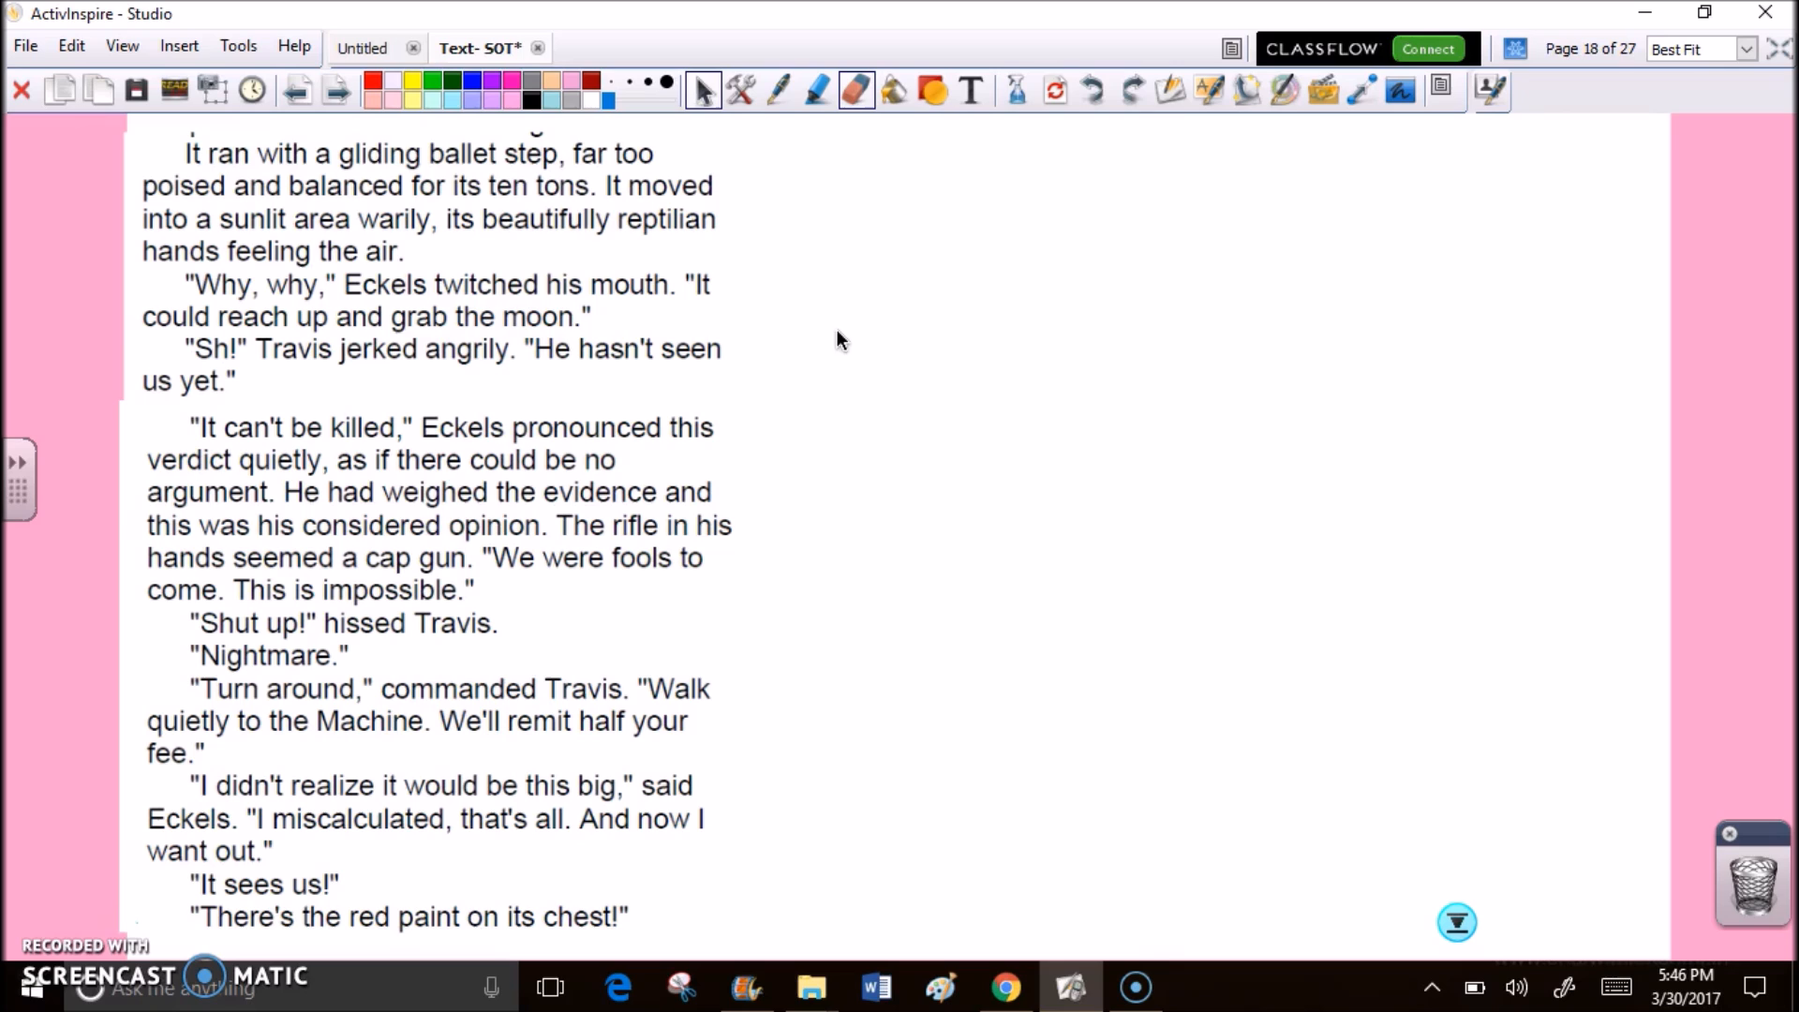
Step: Advance the flipchart from page 18 to page 19 where Eckels begs to get out
{"action": "left_click", "coordinate": [338, 93]}
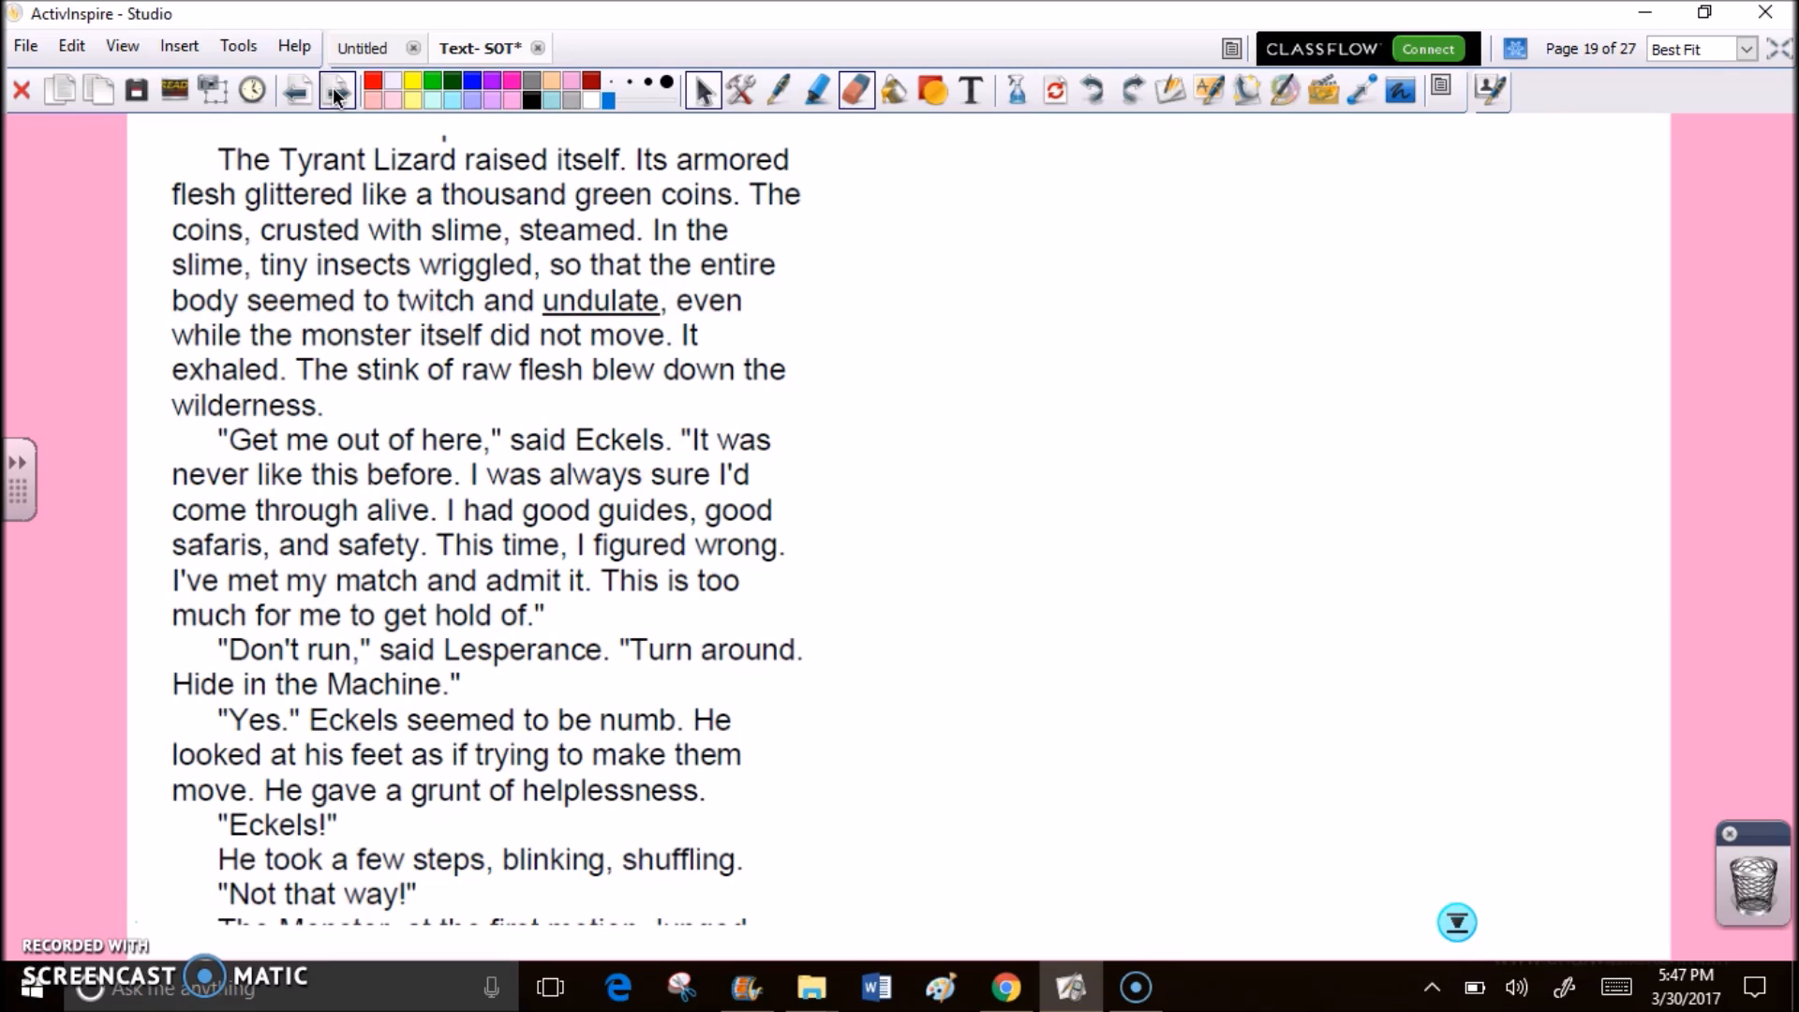
Step: Advance the flipchart from page 19 to page 20 where the Monster charges
{"action": "left_click", "coordinate": [340, 91]}
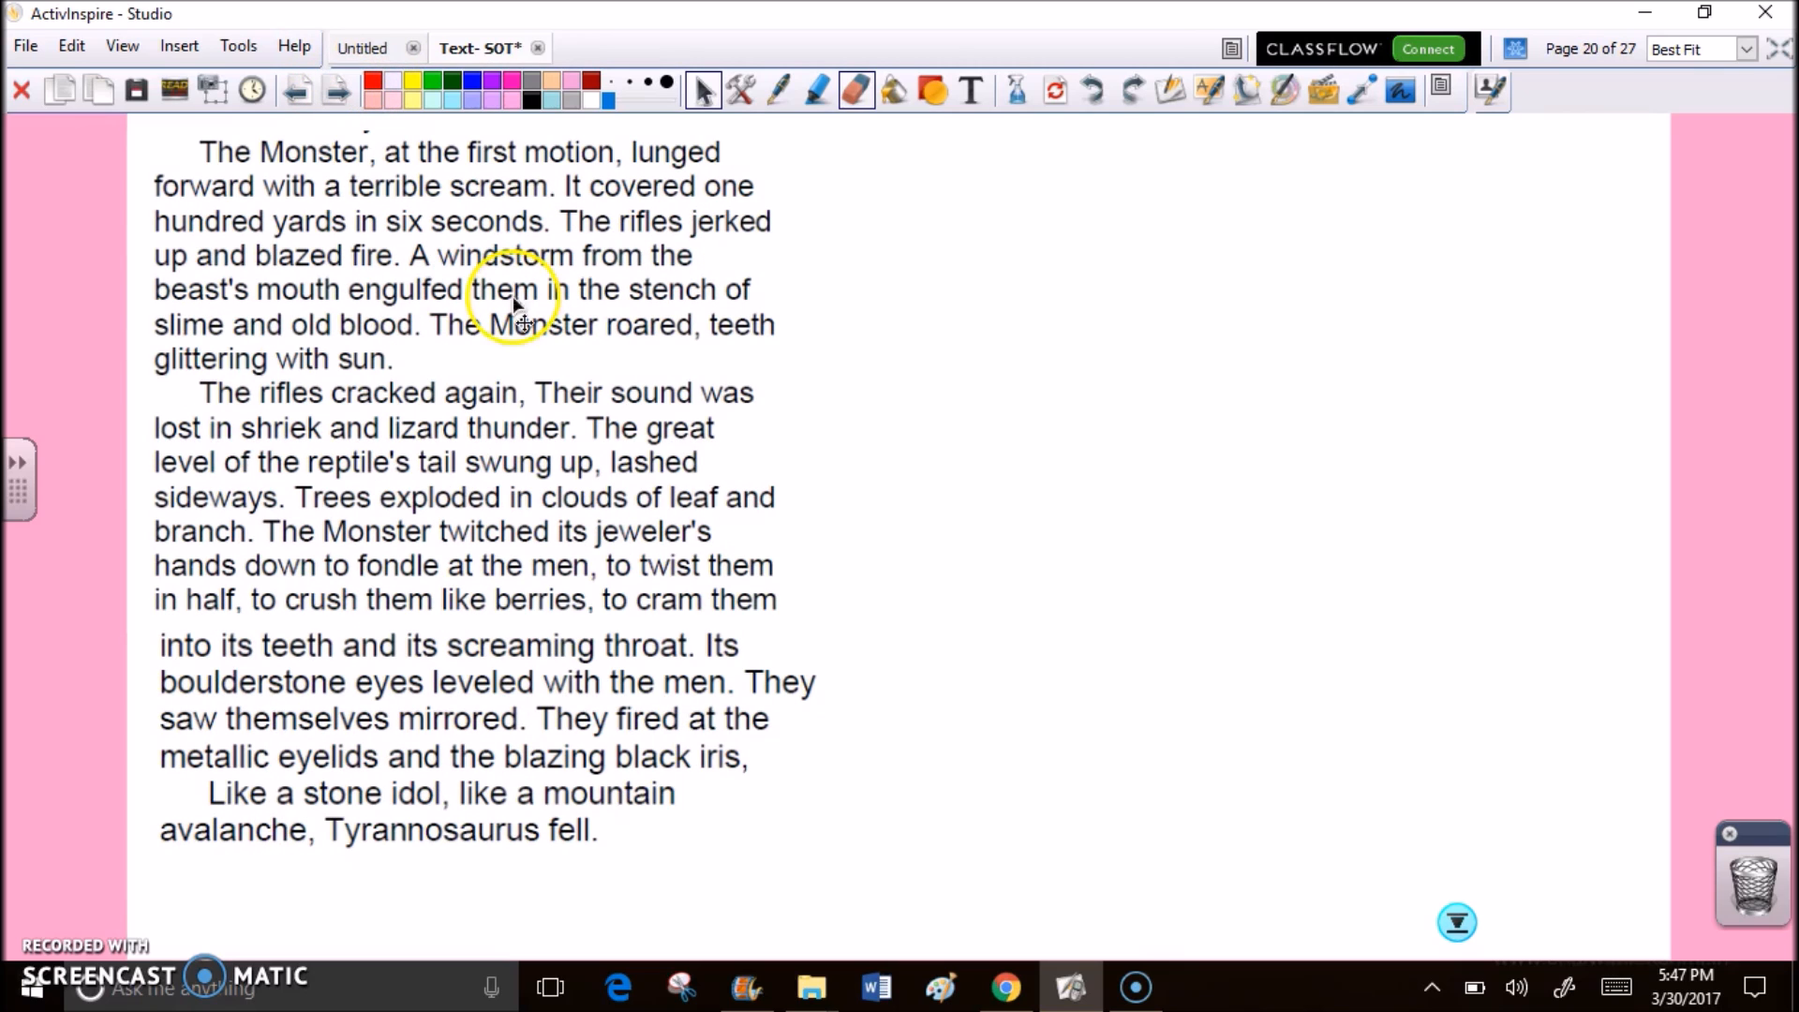
Step: Enlarge the page 20 Monster passage text box, then advance to page 21
{"action": "left_click", "coordinate": [628, 518]}
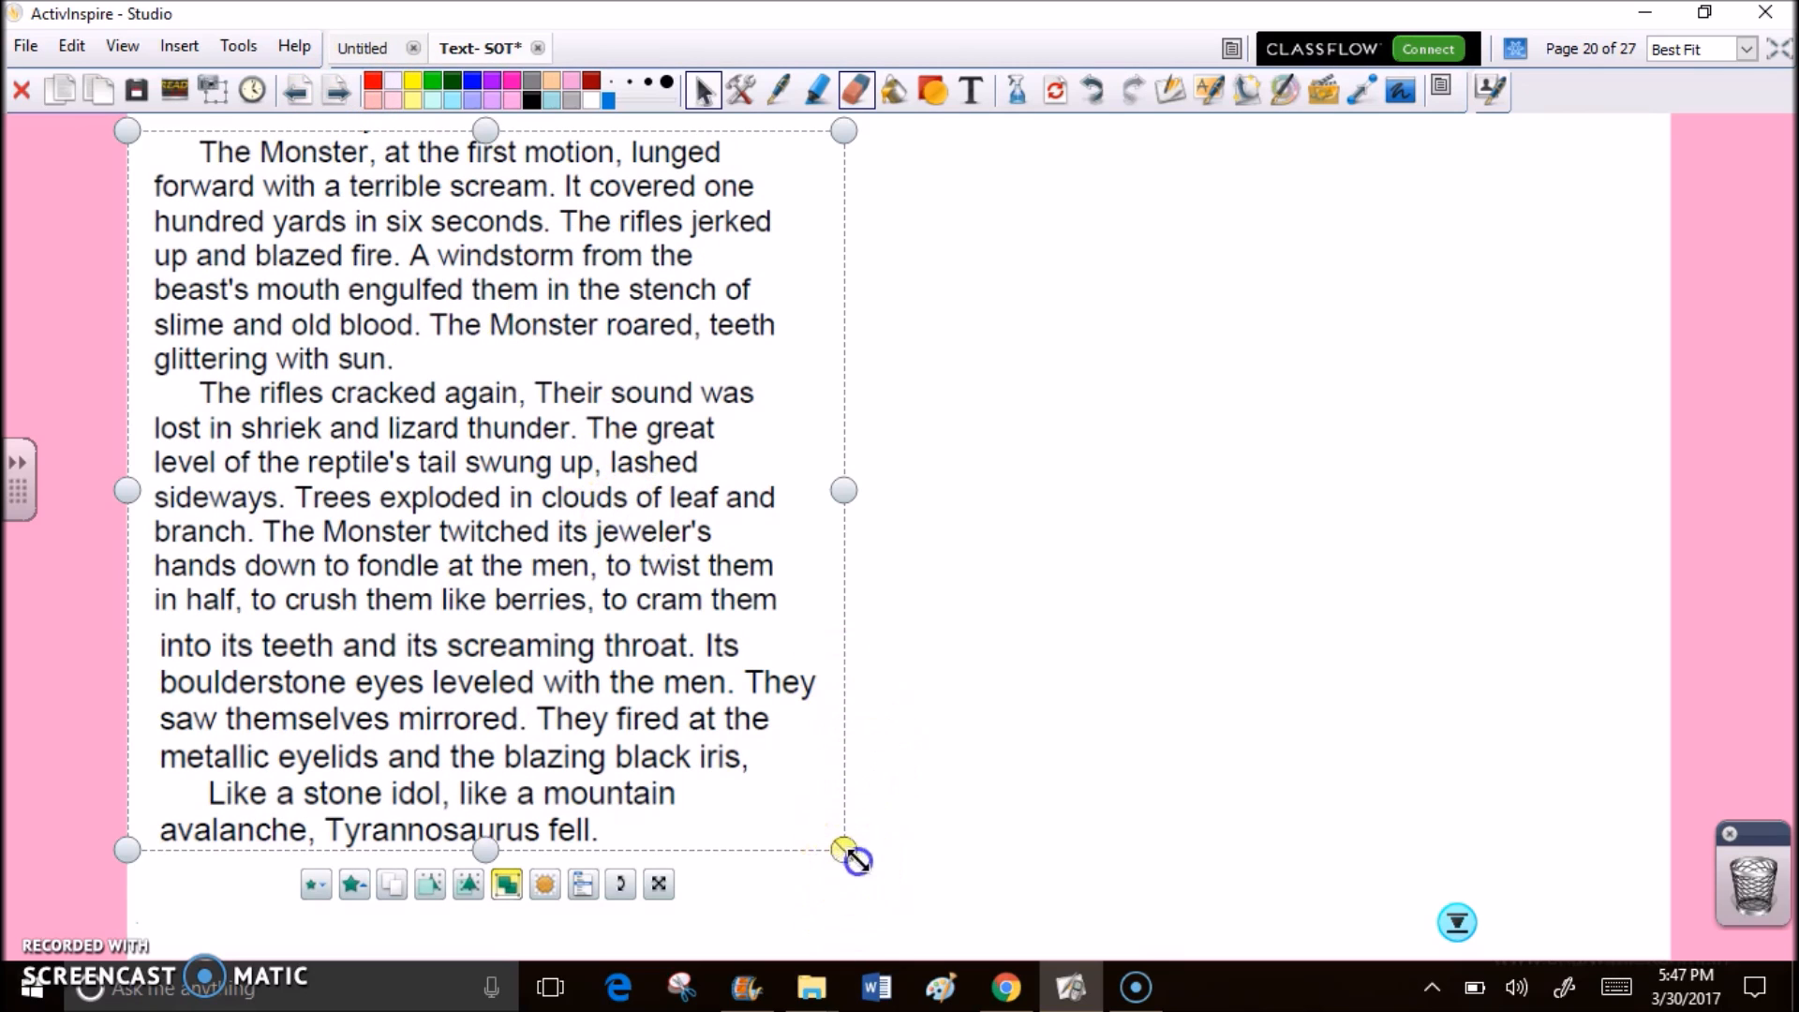
{"action": "left_click_drag", "start_coordinate": [845, 851], "coordinate": [934, 939]}
{"action": "left_click", "coordinate": [1133, 627]}
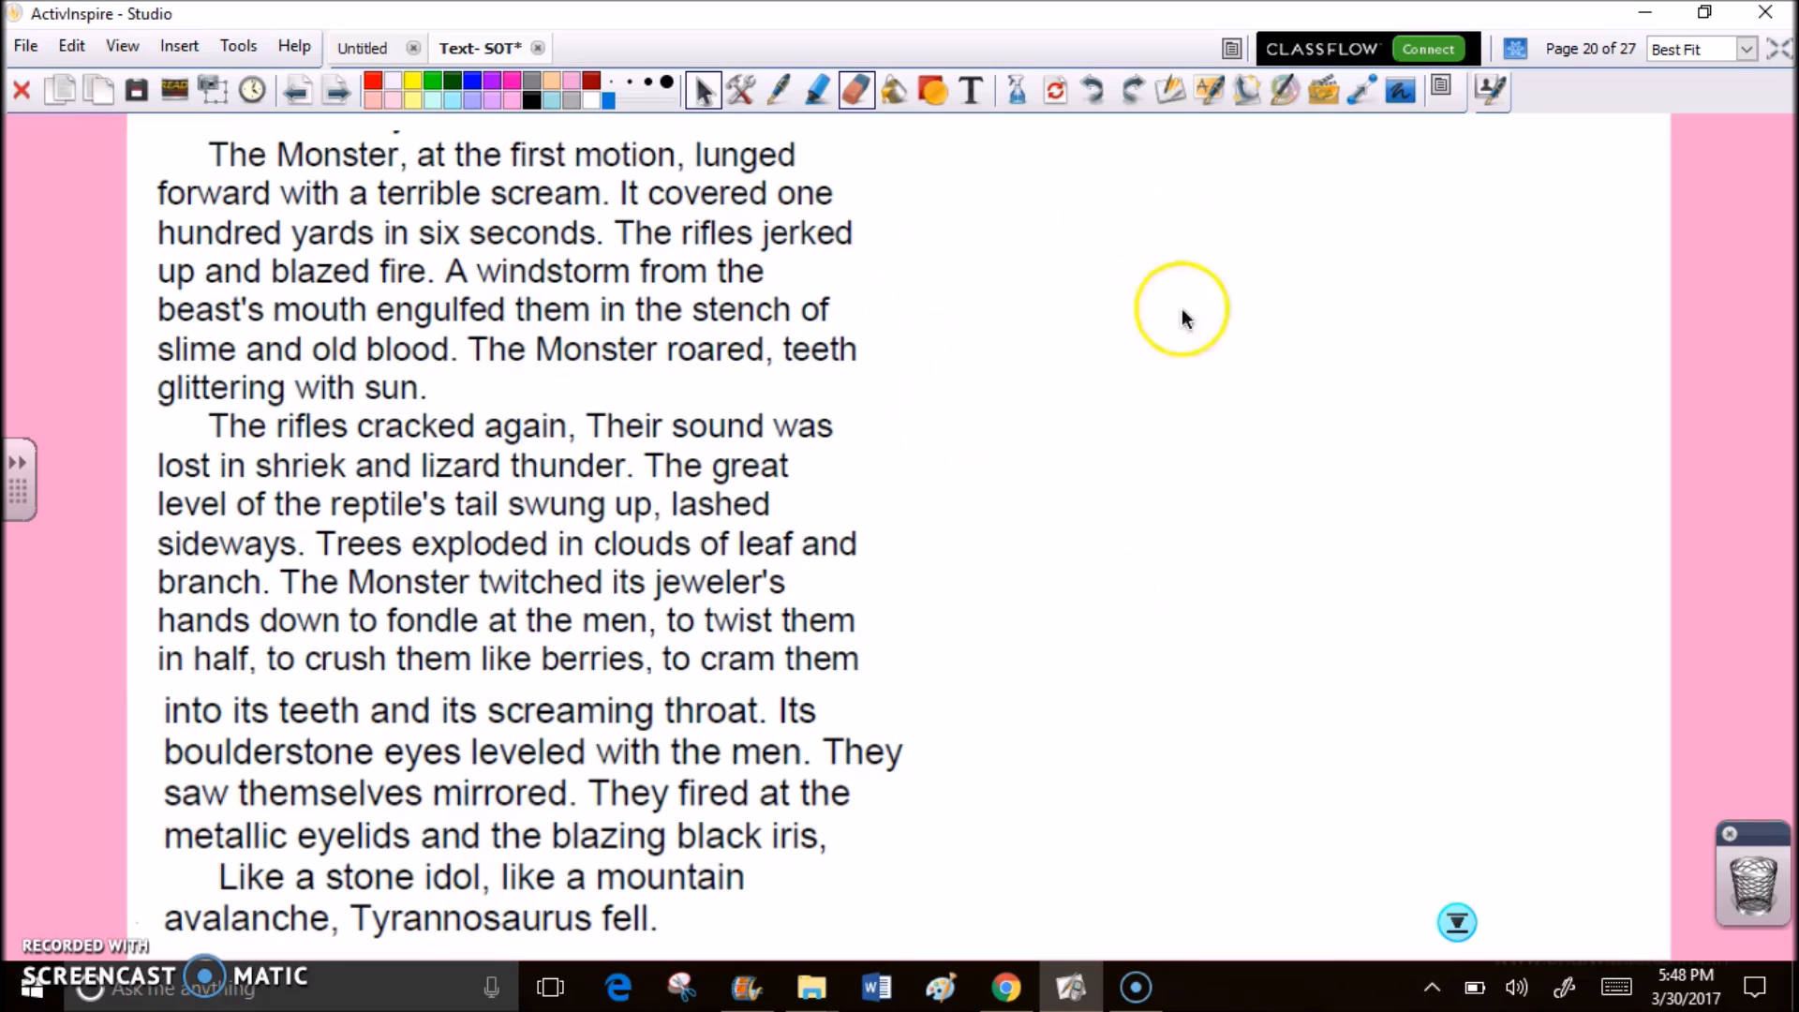
{"action": "left_click", "coordinate": [336, 89]}
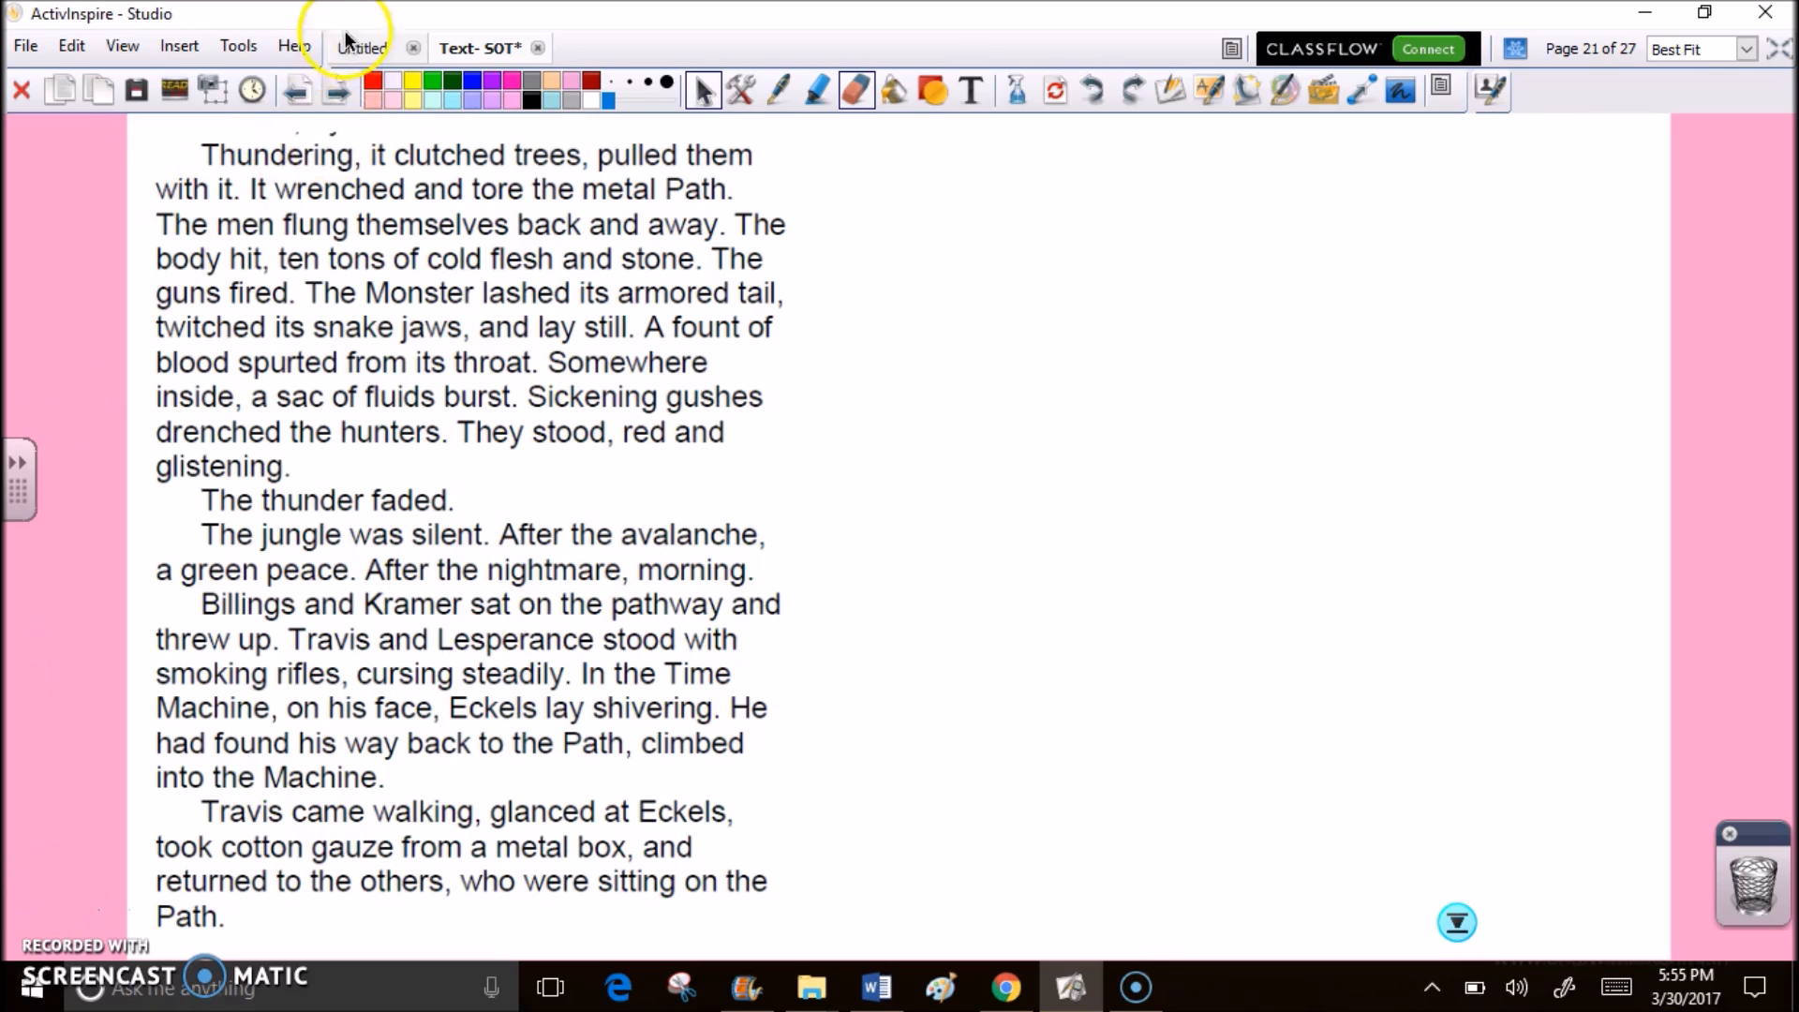
Step: Advance the flipchart from page 21 to page 22 with the clean-up passage
{"action": "left_click", "coordinate": [338, 94]}
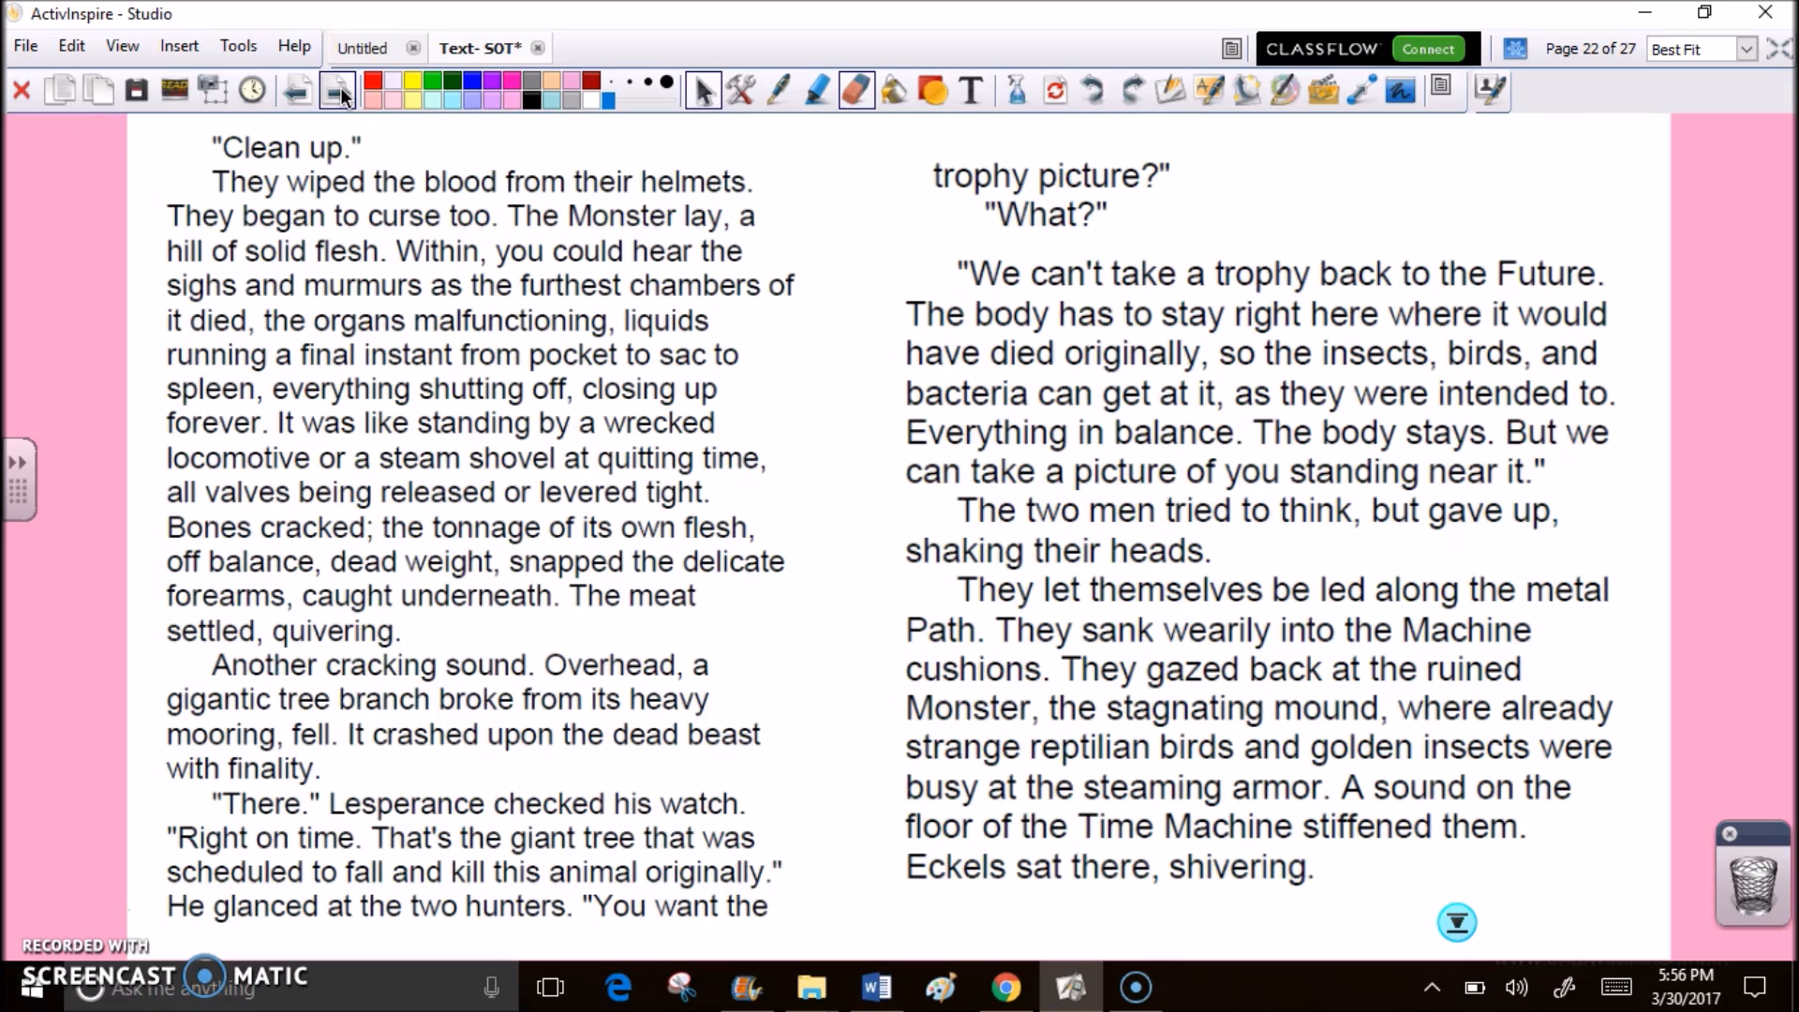
Step: Advance the flipchart from page 22 to page 23 where Travis orders Eckels out
{"action": "left_click", "coordinate": [337, 92]}
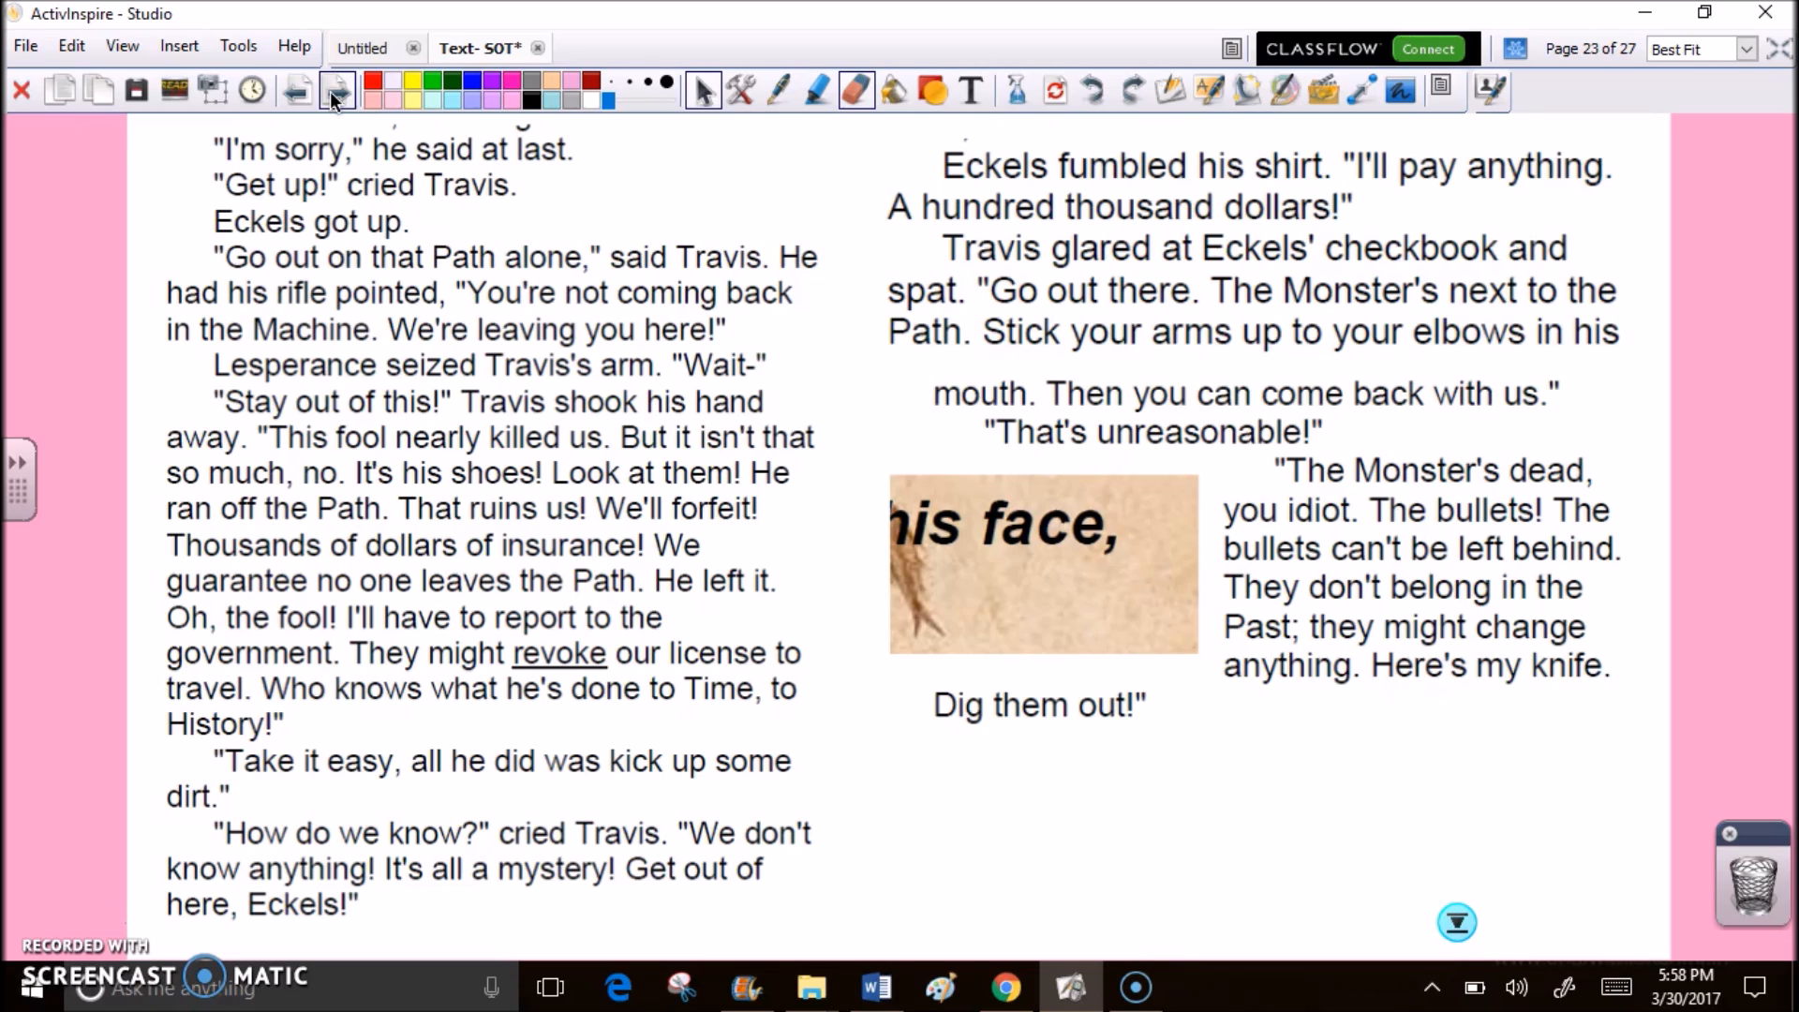
Step: Advance to page 24 and enlarge its text box so the passage reads bigger
{"action": "left_click", "coordinate": [334, 93]}
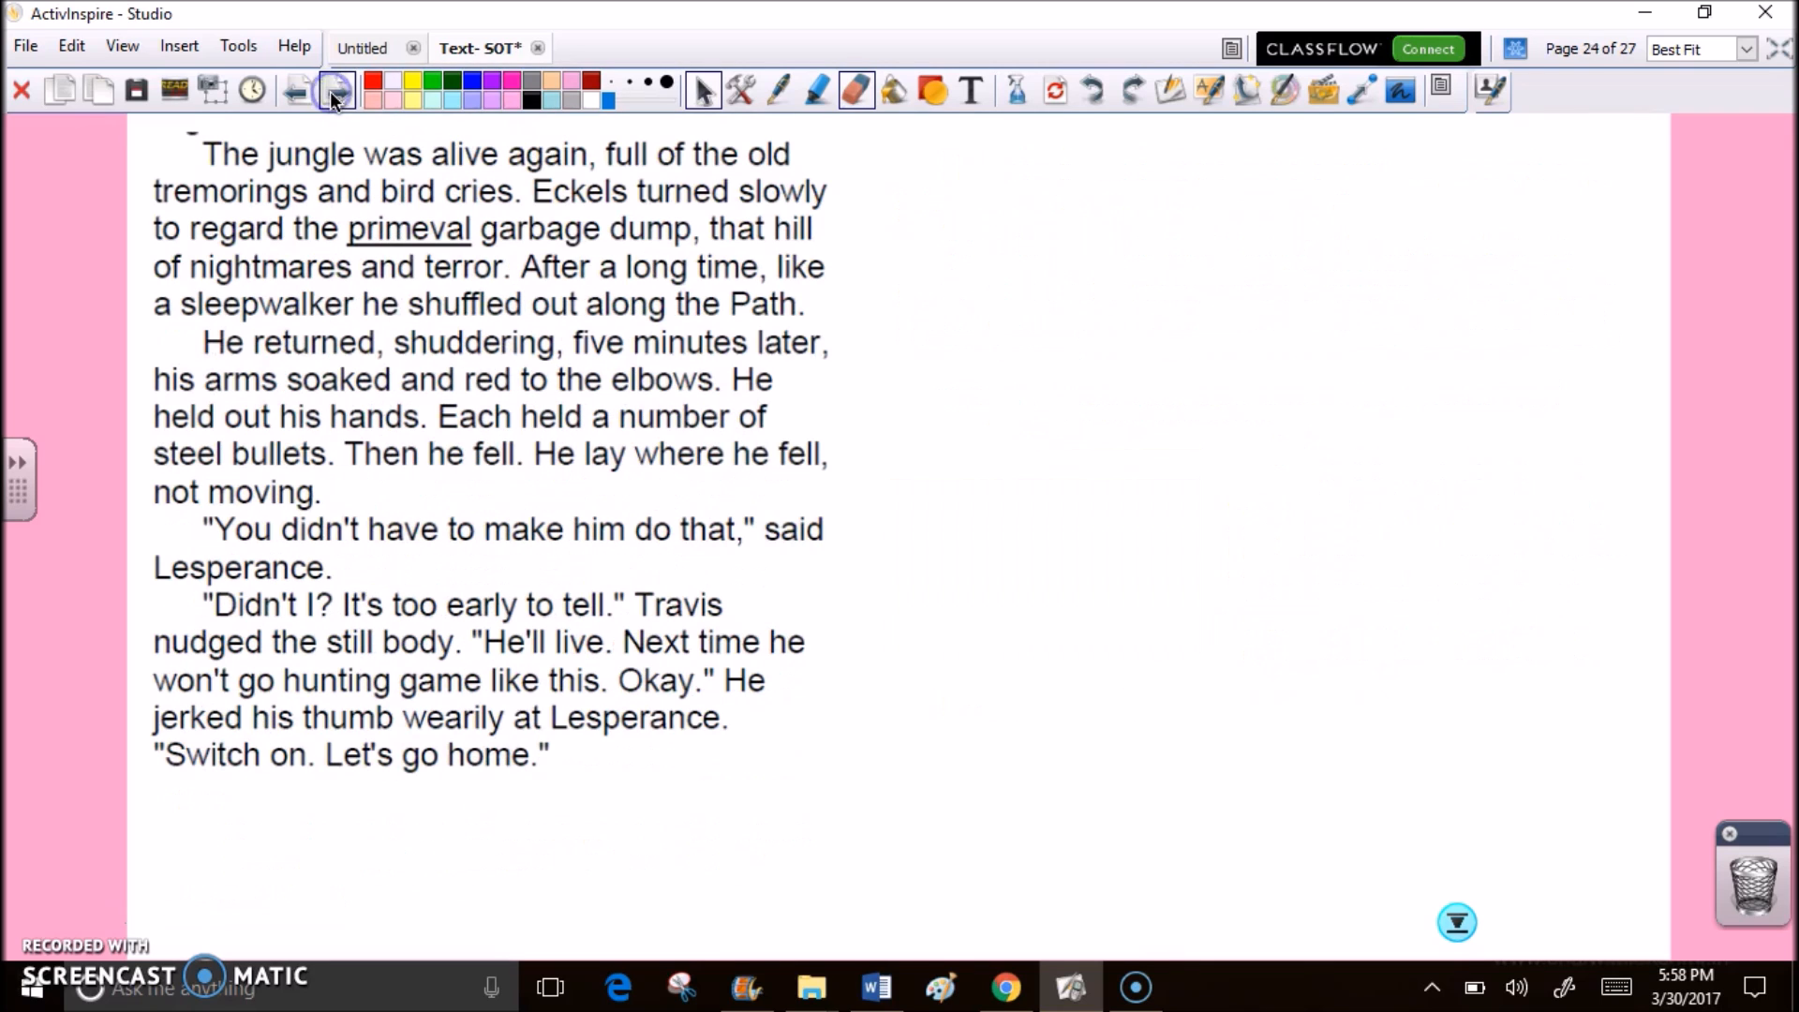
{"action": "left_click", "coordinate": [733, 606]}
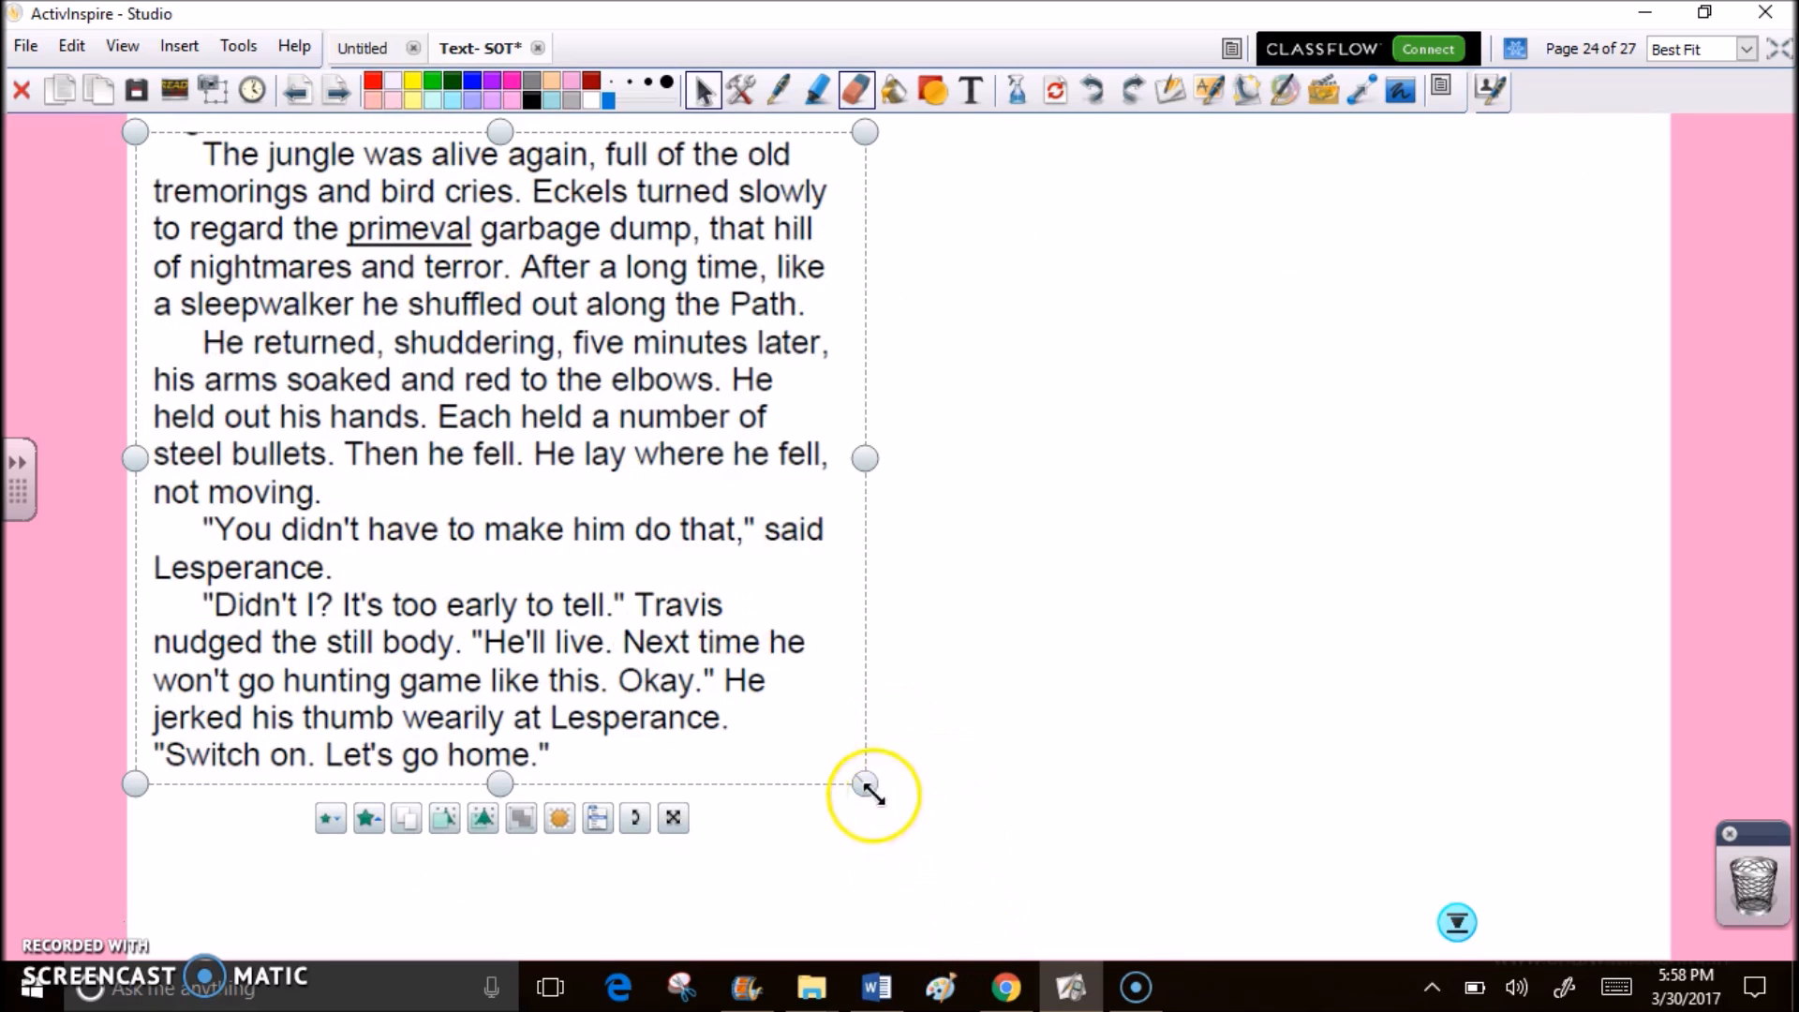
{"action": "left_click_drag", "start_coordinate": [861, 780], "coordinate": [1020, 795]}
{"action": "left_click", "coordinate": [1316, 548]}
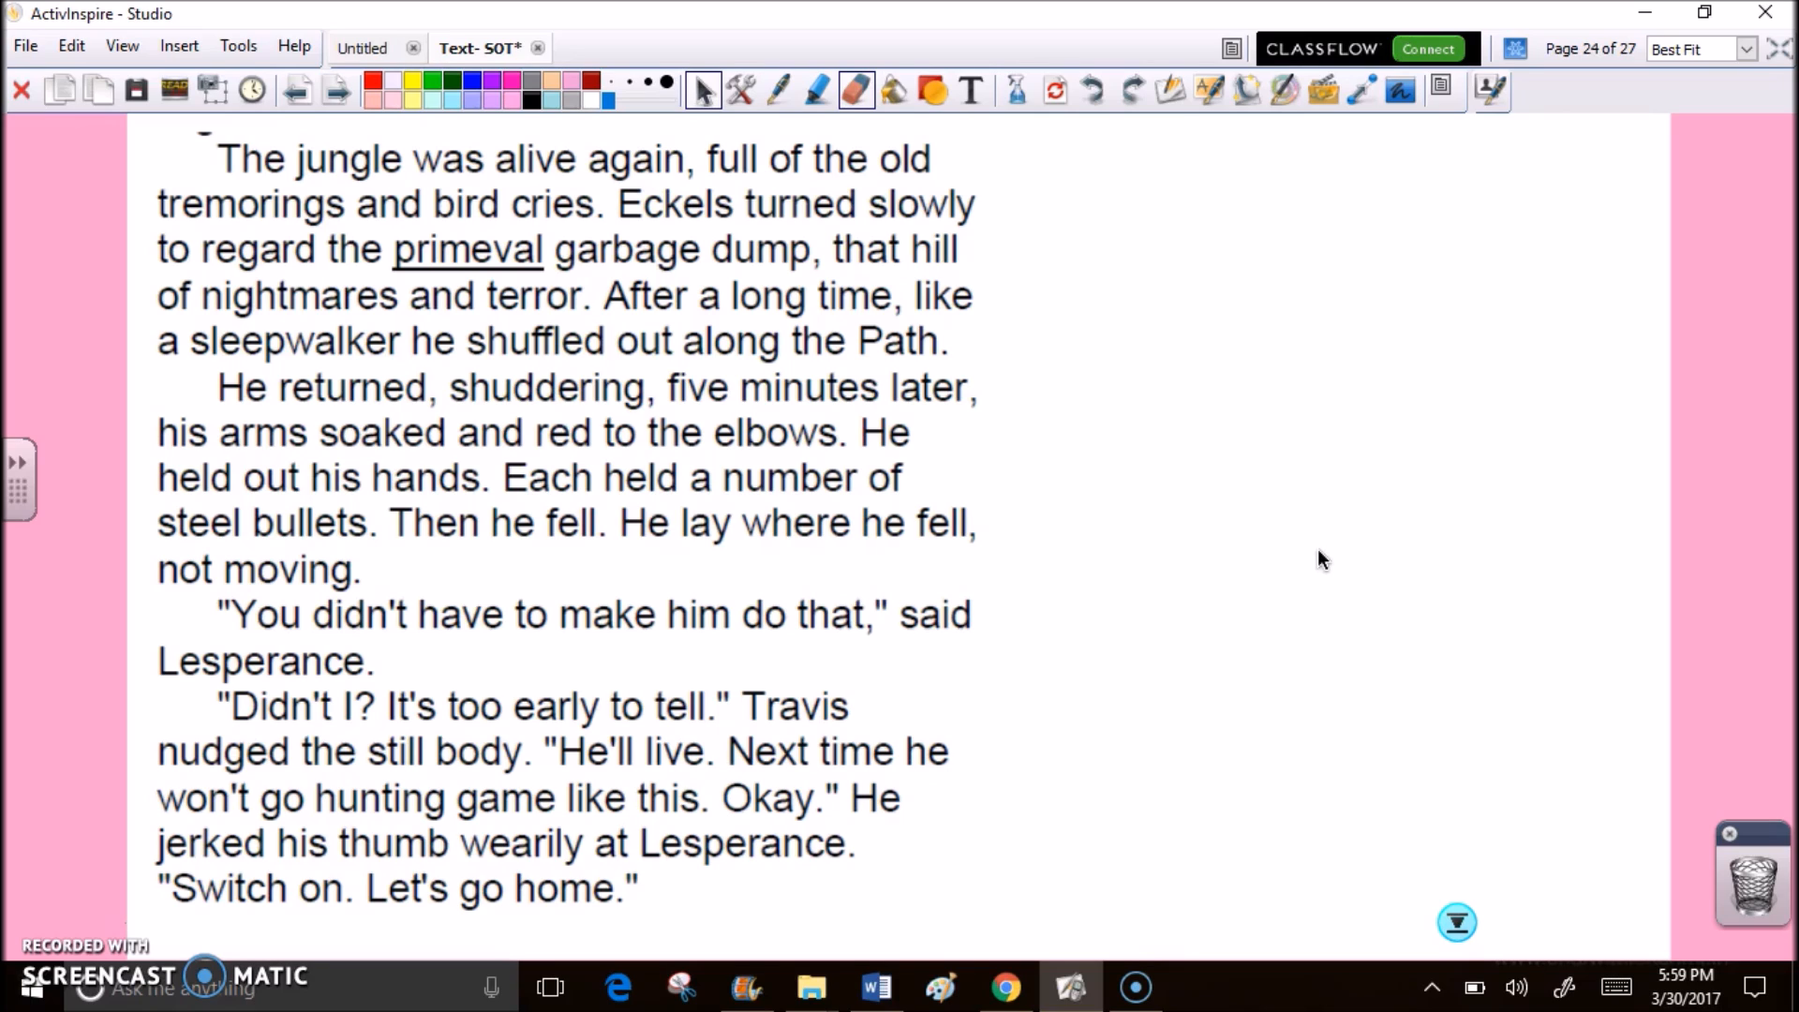
Step: Page on through 25 to page 26 with the misspelled TYME SEFARI INC. sign
{"action": "left_click", "coordinate": [343, 93]}
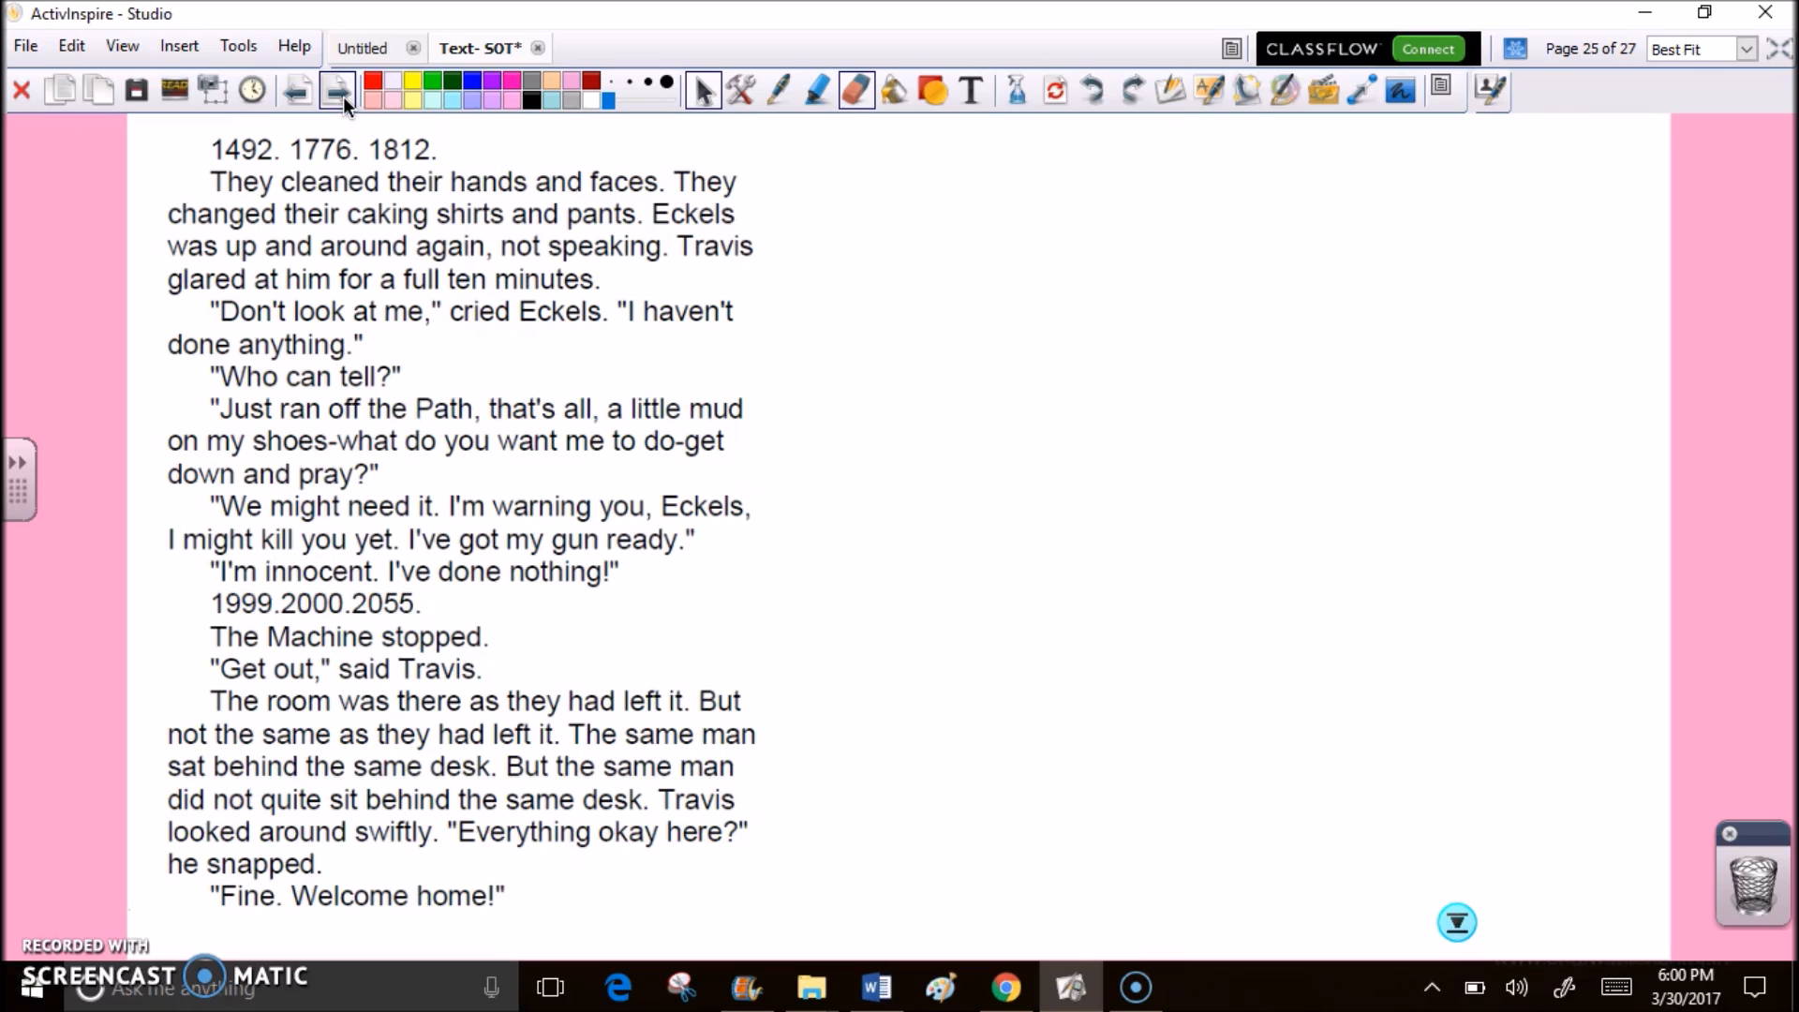
{"action": "left_click", "coordinate": [344, 91]}
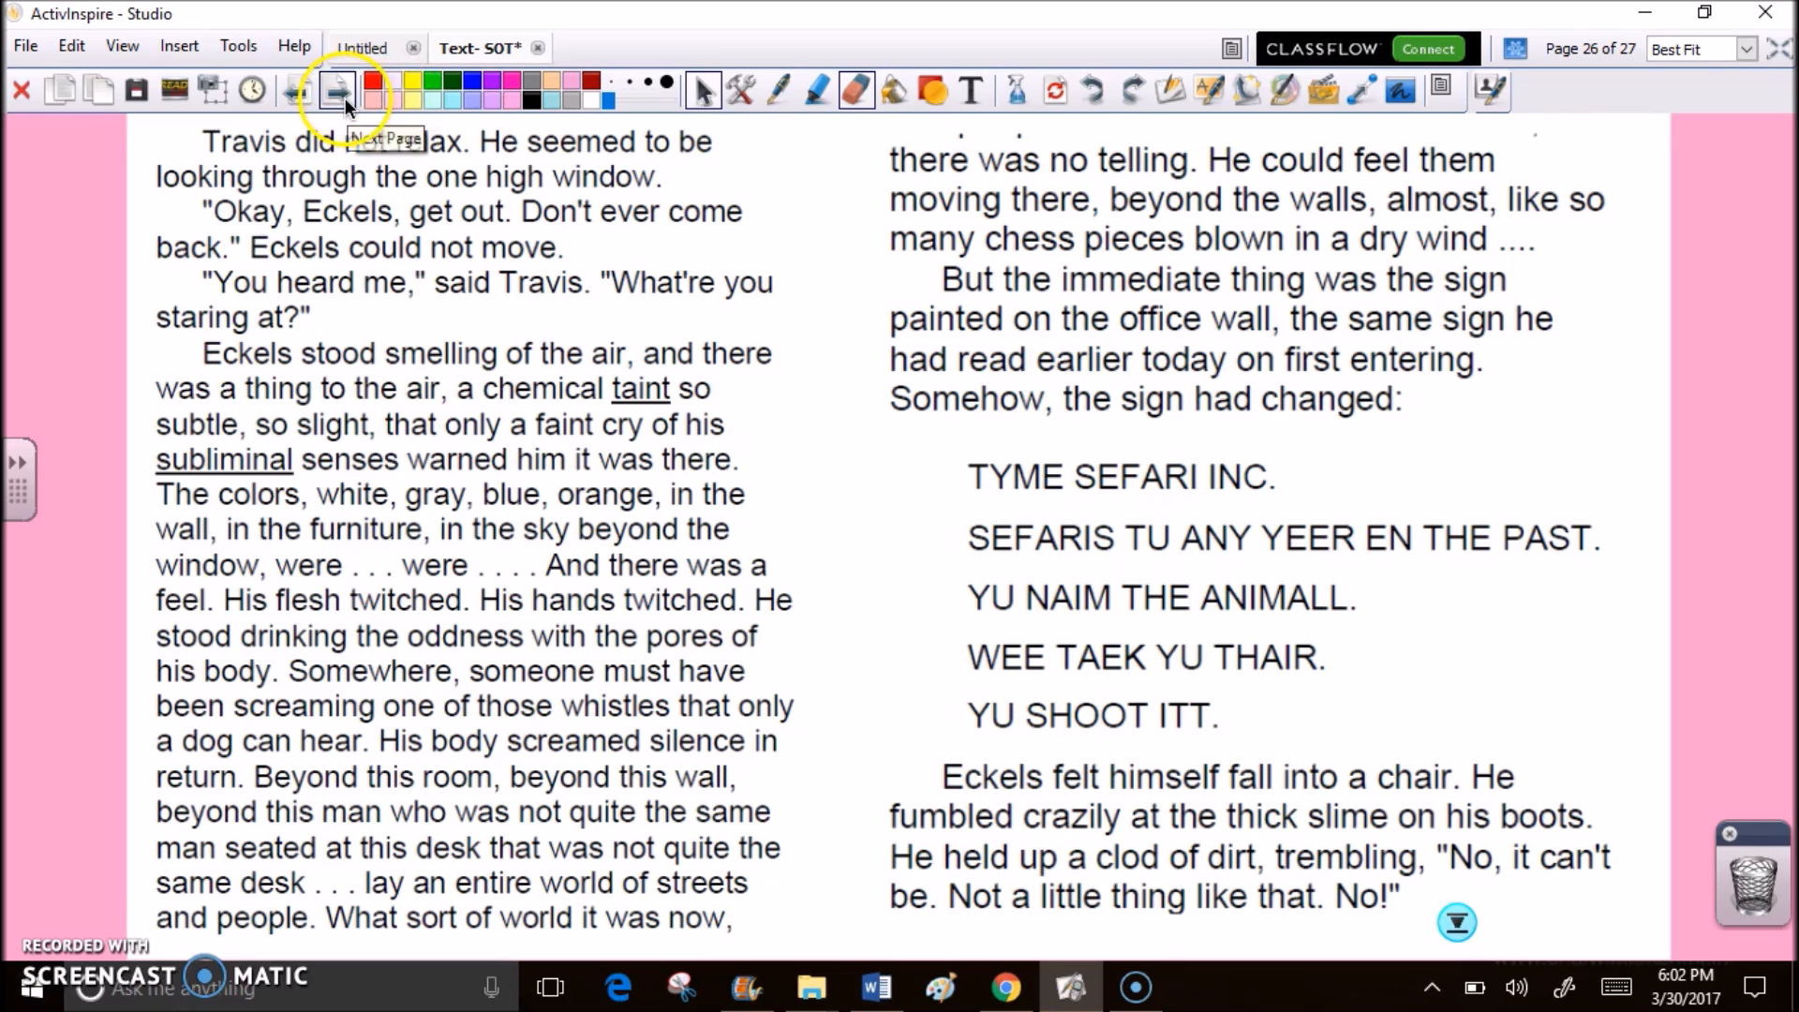
{"action": "left_click", "coordinate": [347, 92]}
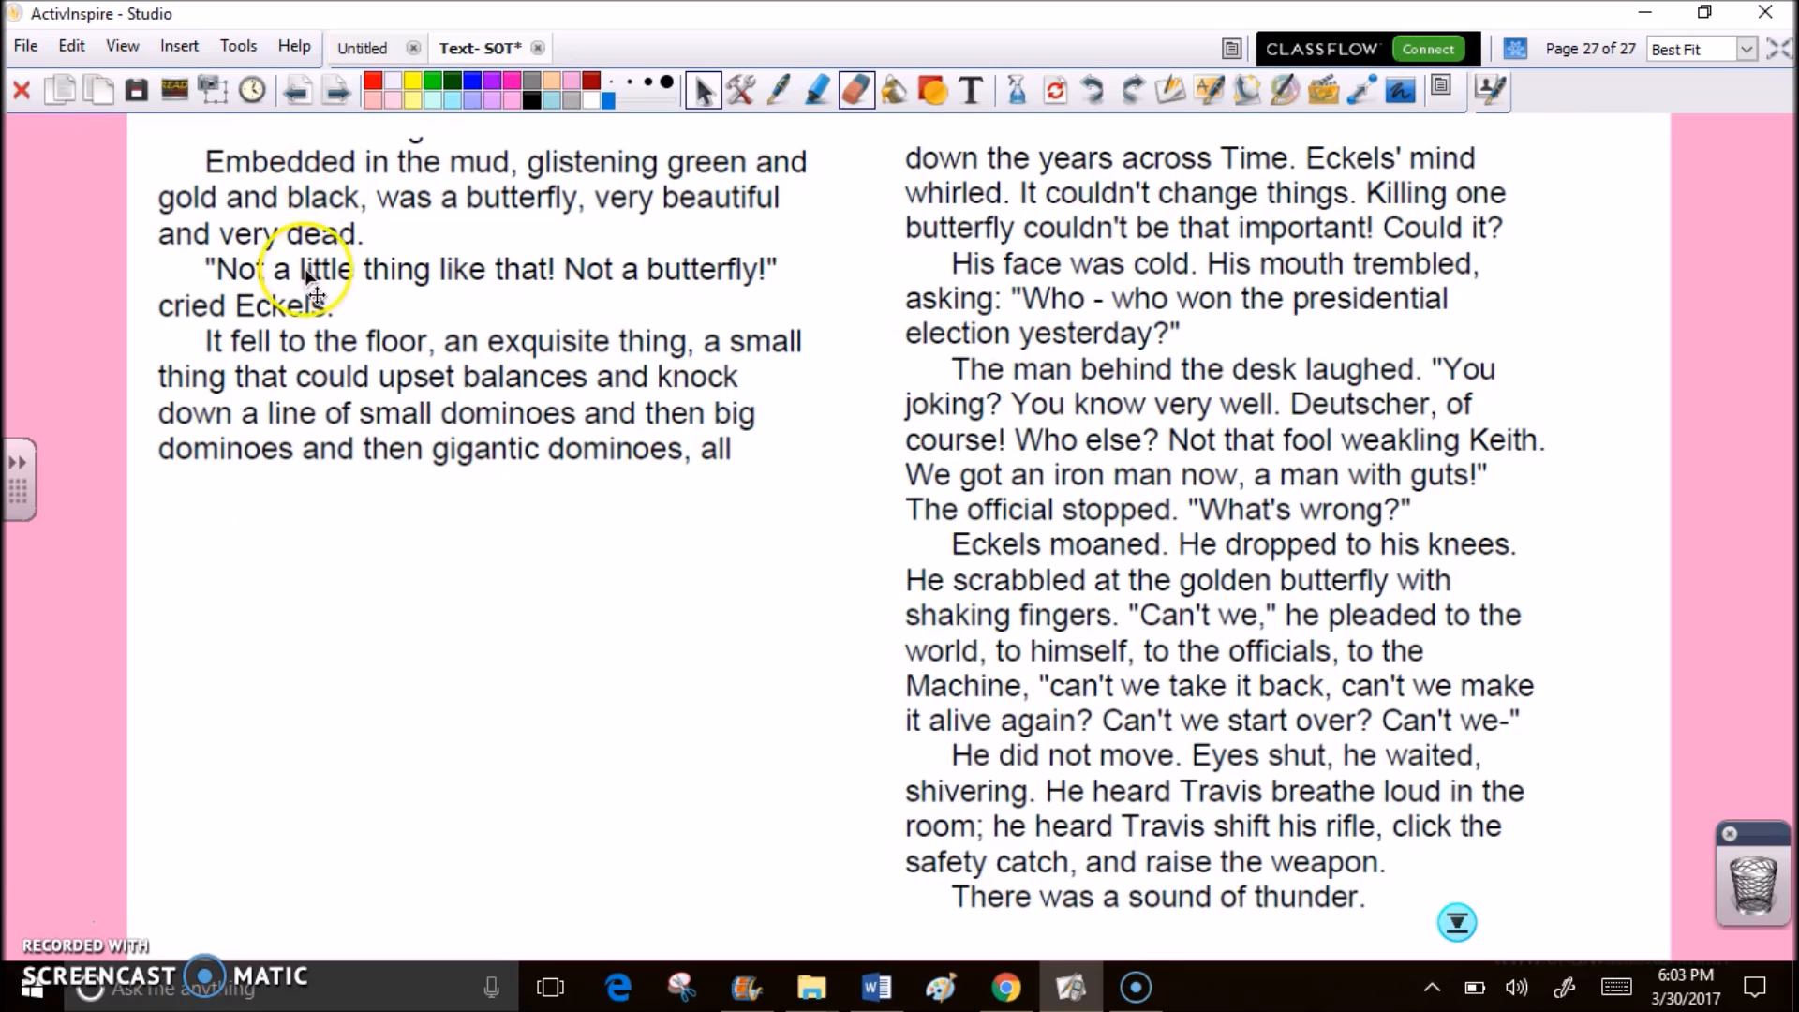
Step: Make a final click at the bottom-left while the closing page 27 remains shown
{"action": "left_click", "coordinate": [60, 923]}
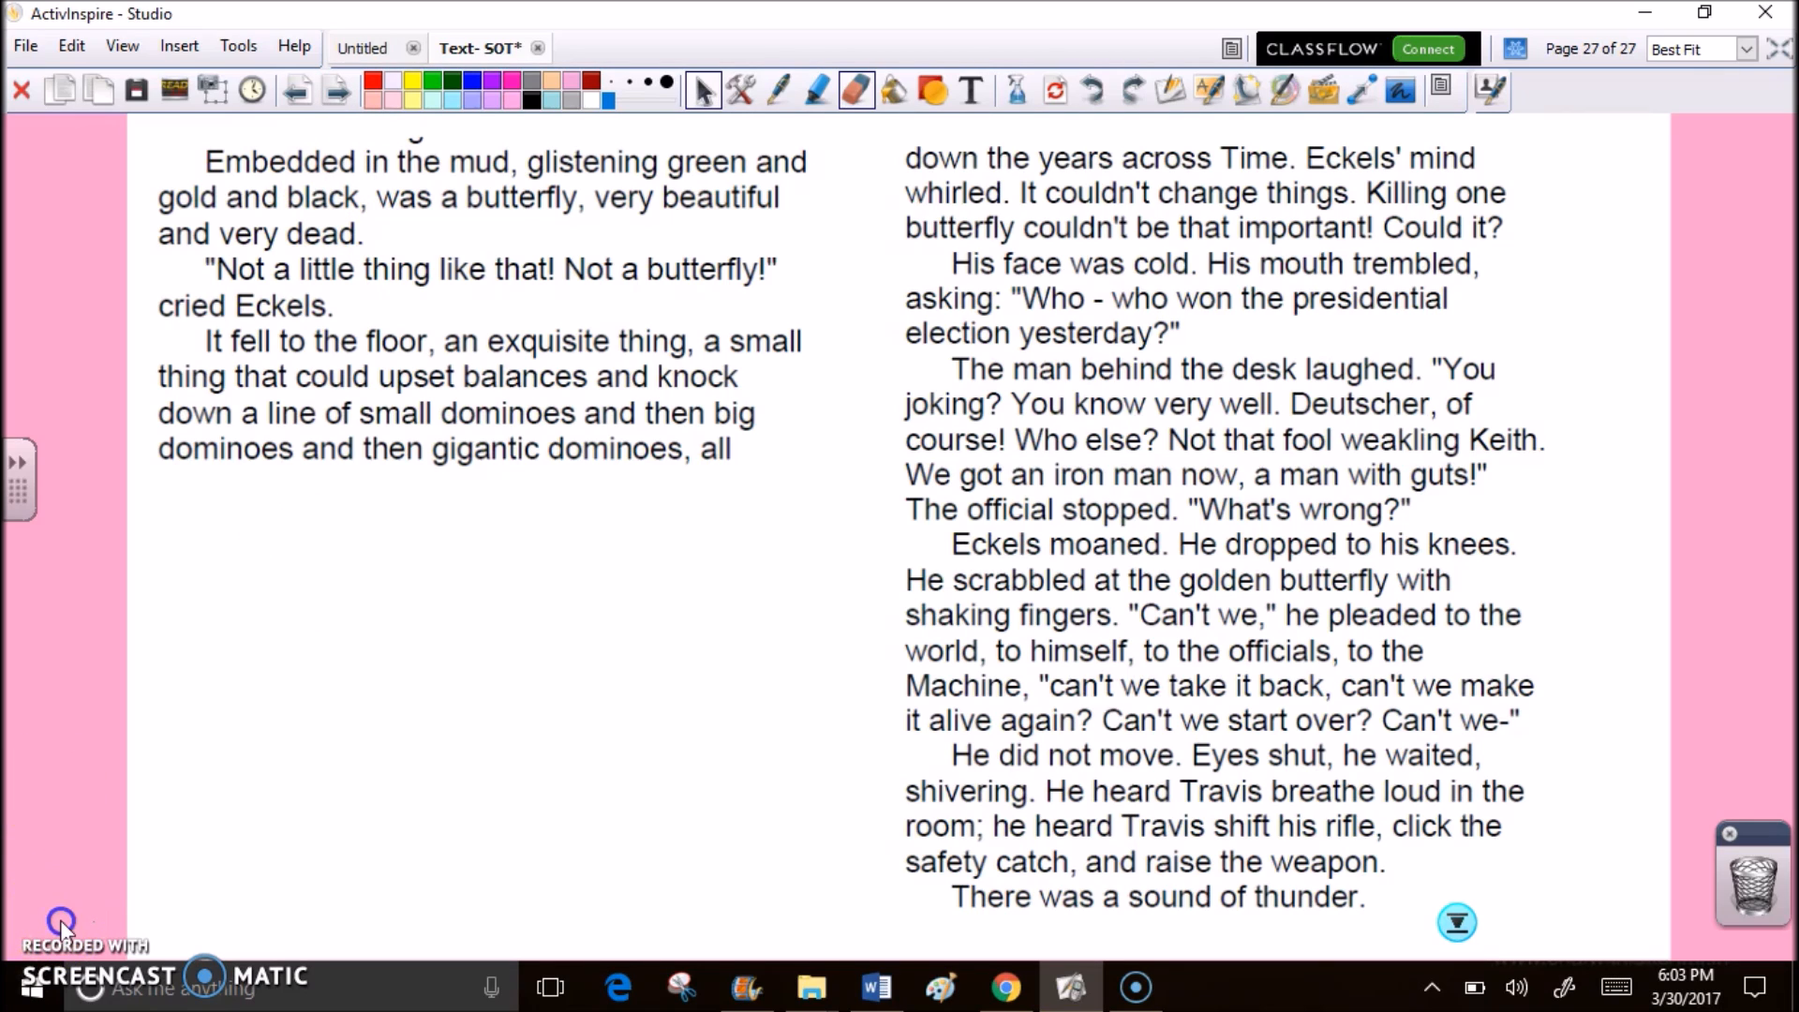